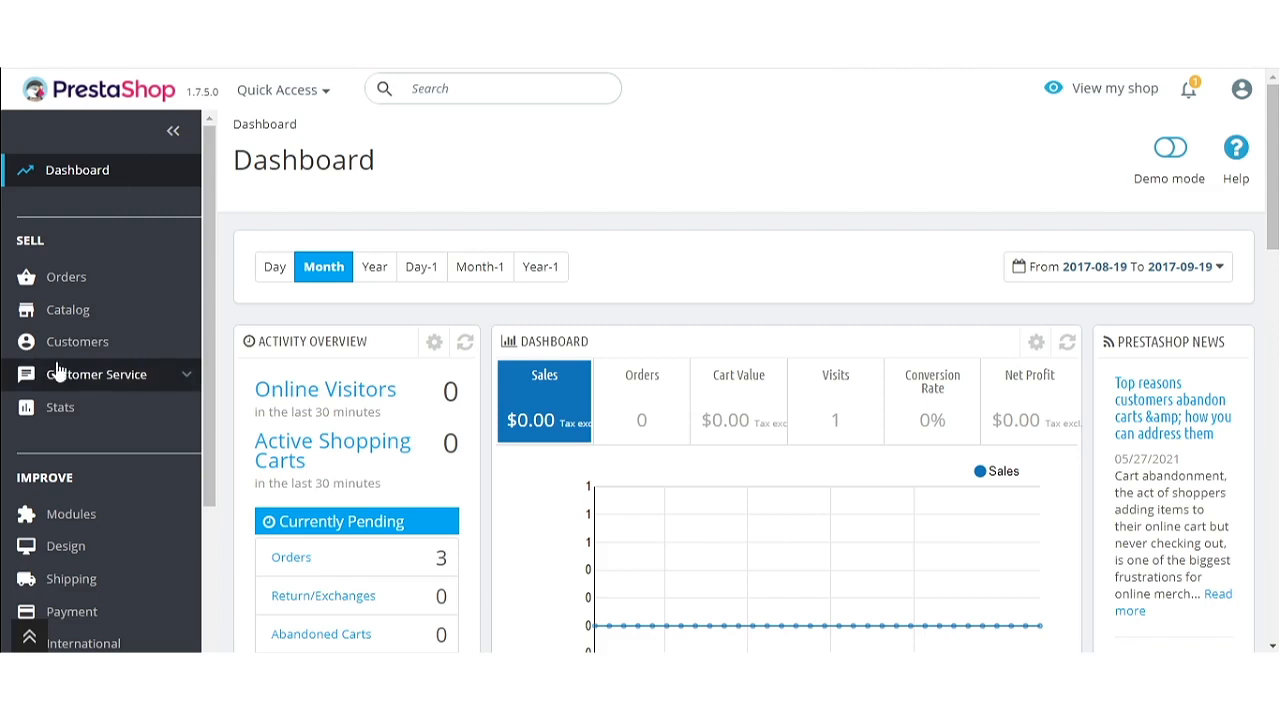
# - Open the configuration page of the Shopify Connector module
pyautogui.scroll(-3, 90, 432)
pyautogui.scroll(-3, 91, 437)
pyautogui.click(163, 592)
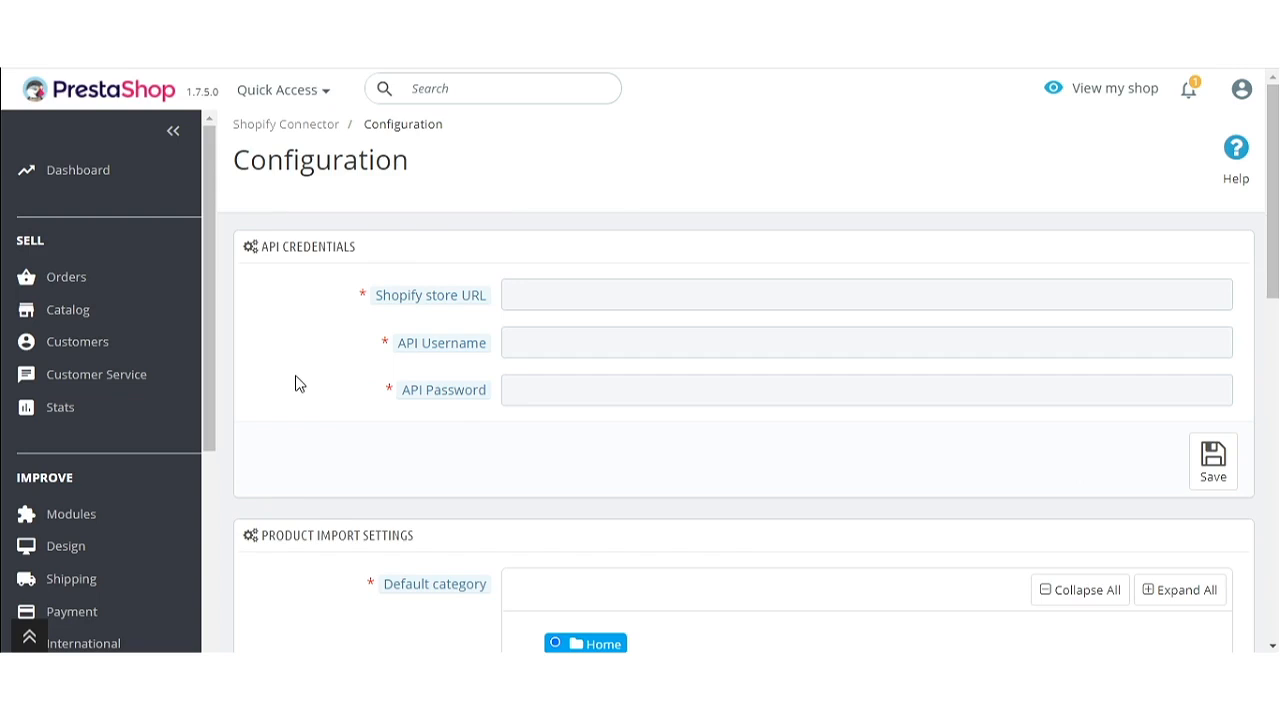
# - Review the API credentials, product import, order import and real time update sections of the connector configuration
pyautogui.moveTo(378, 248); pyautogui.dragTo(281, 275)
pyautogui.scroll(-2, 346, 474)
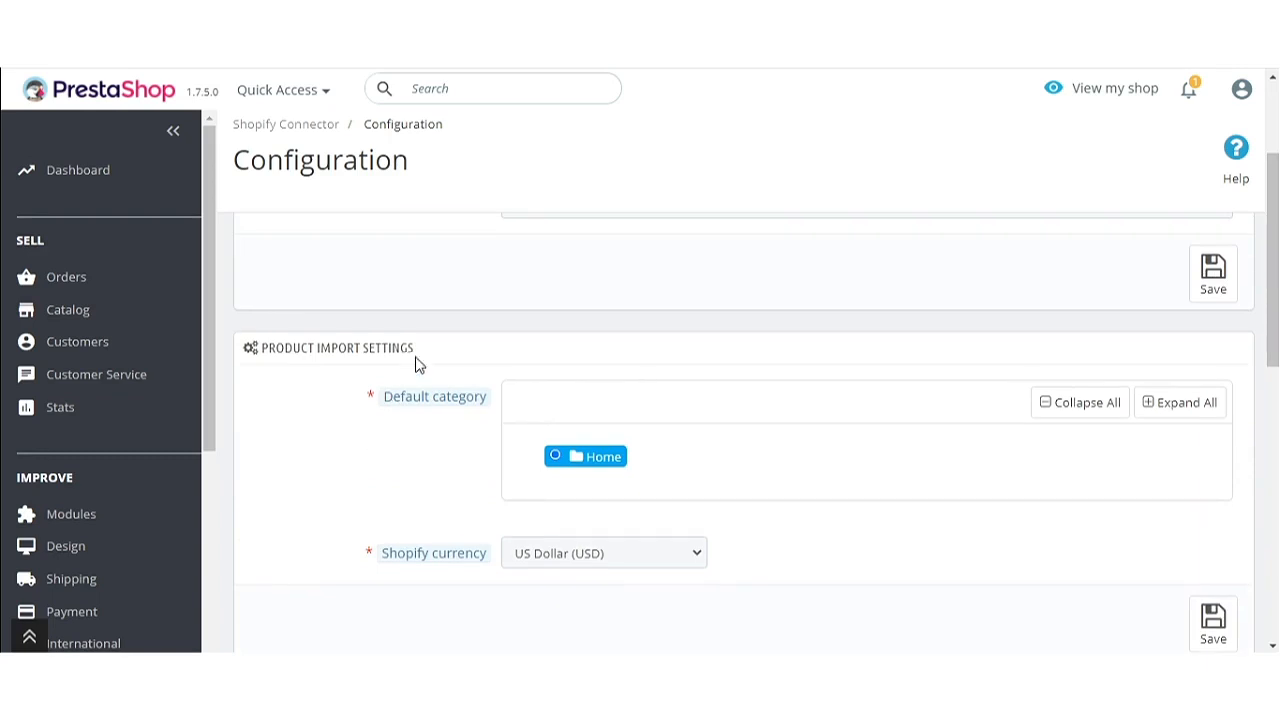
pyautogui.moveTo(420, 356); pyautogui.dragTo(268, 364)
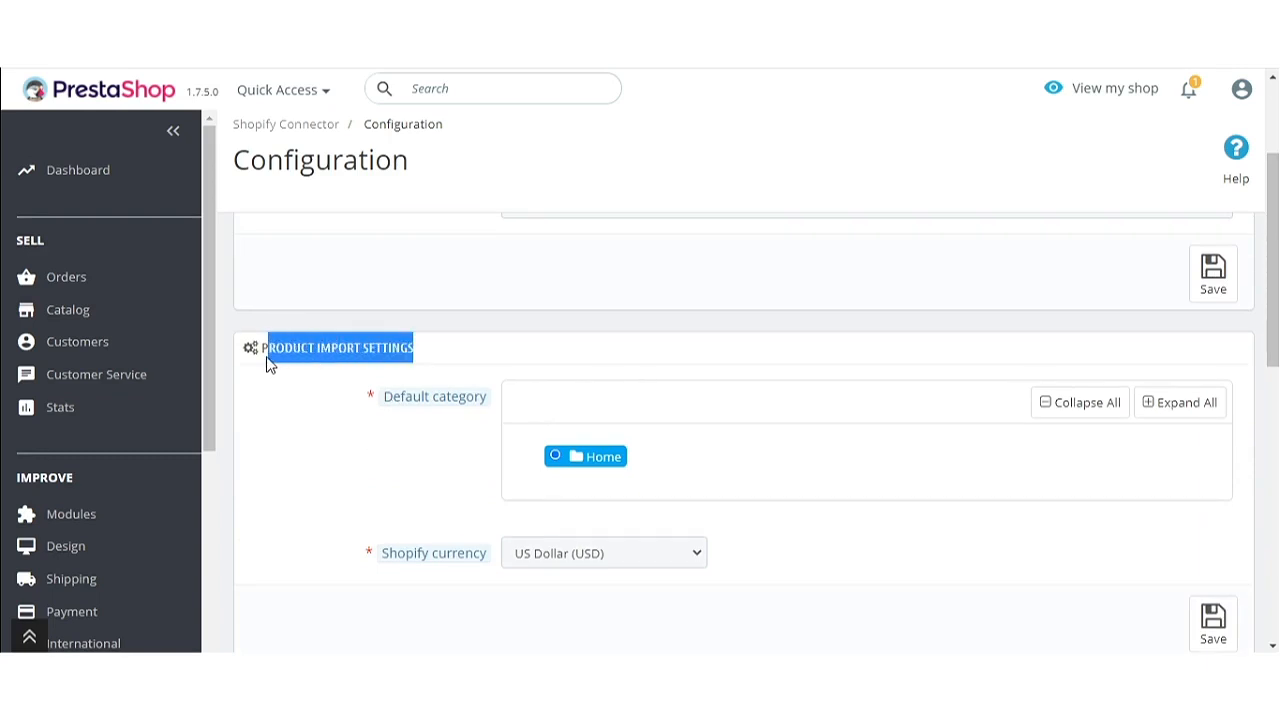
pyautogui.scroll(-3, 326, 446)
pyautogui.moveTo(424, 420); pyautogui.dragTo(263, 416)
pyautogui.scroll(-4, 286, 526)
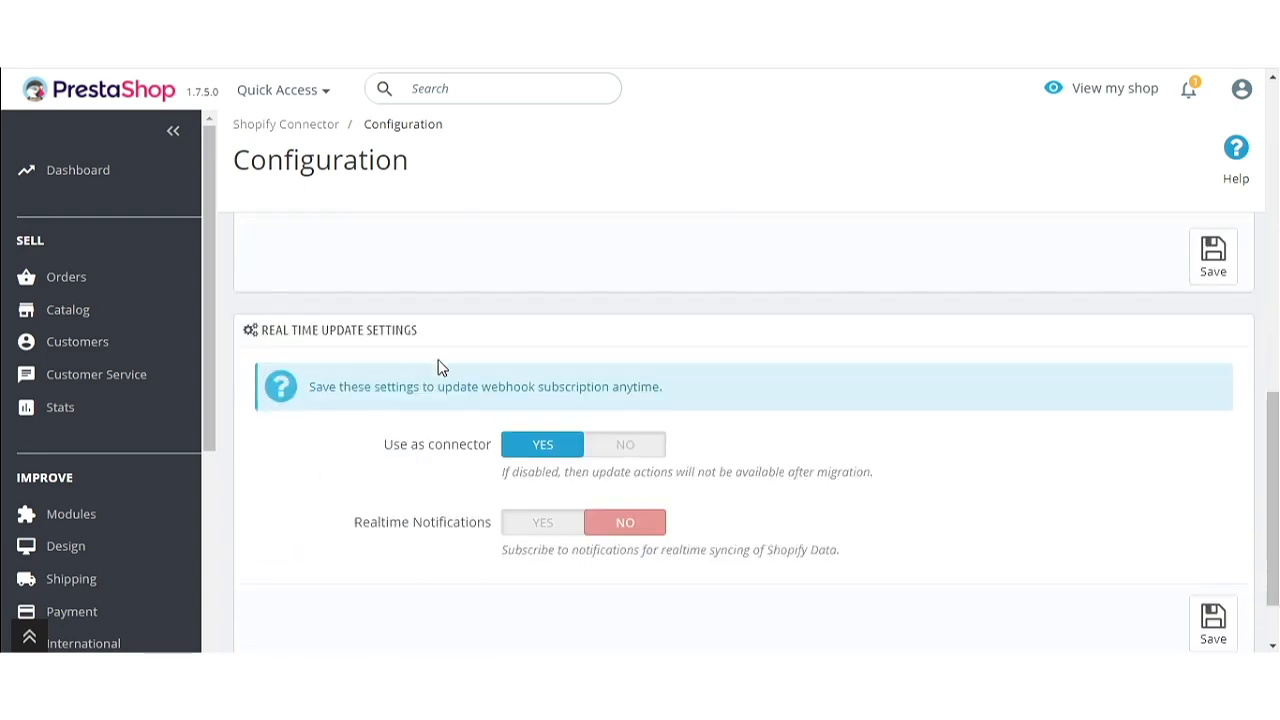
pyautogui.moveTo(426, 332); pyautogui.dragTo(258, 333)
pyautogui.scroll(1, 390, 497)
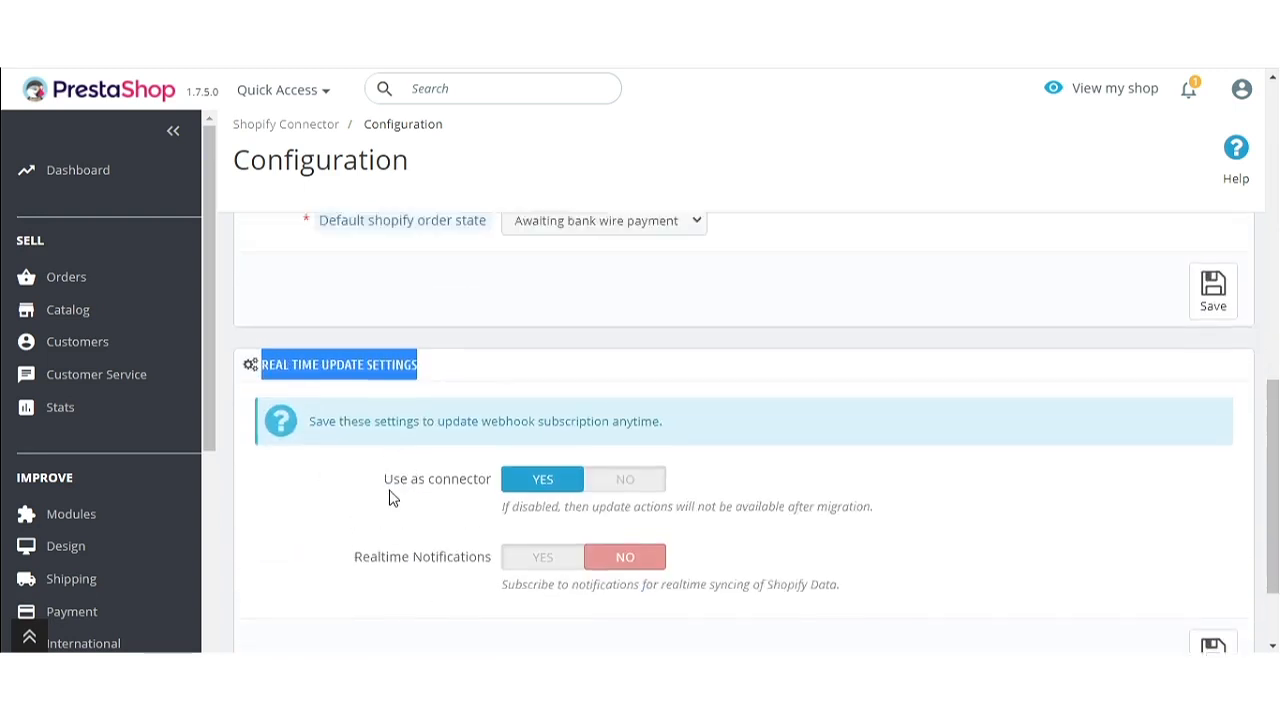
pyautogui.scroll(12, 390, 497)
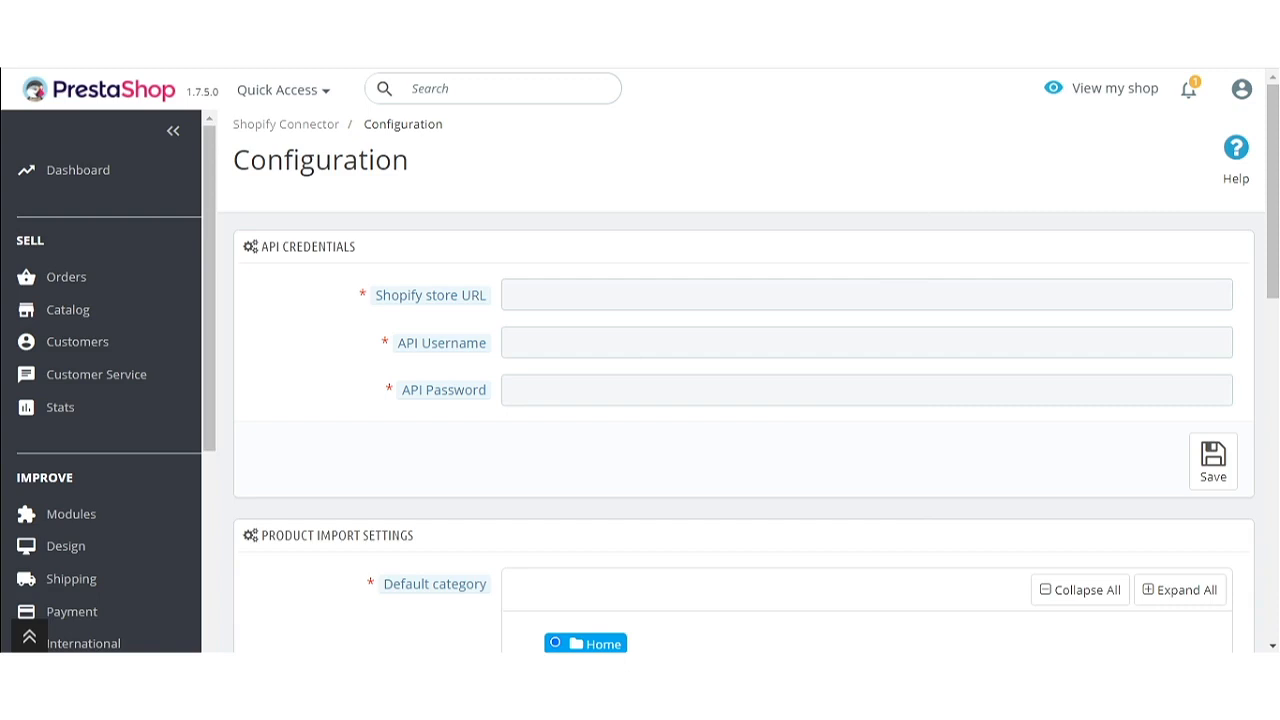
# - Enter webkul-presta-store2.myshopify.com as the Shopify store URL in the API credentials
pyautogui.click(611, 295)
pyautogui.write('webkul-presta-store2.myshopify.com')
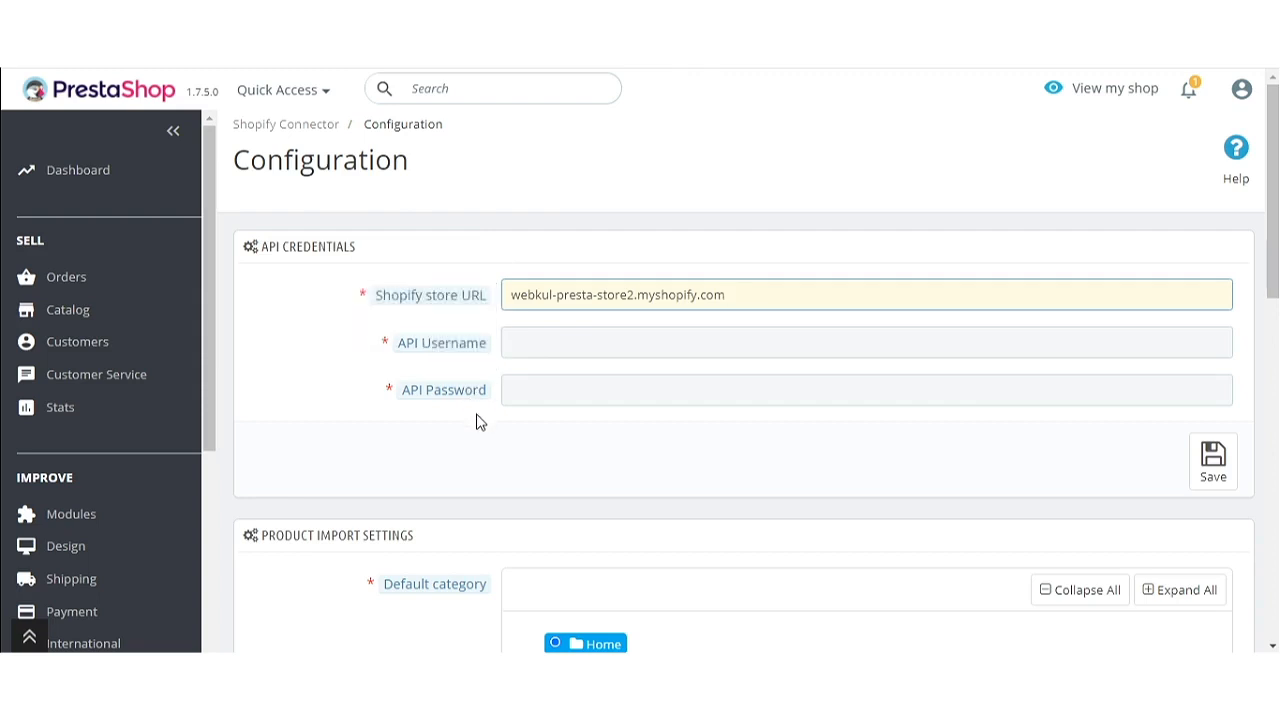
pyautogui.moveTo(472, 362)
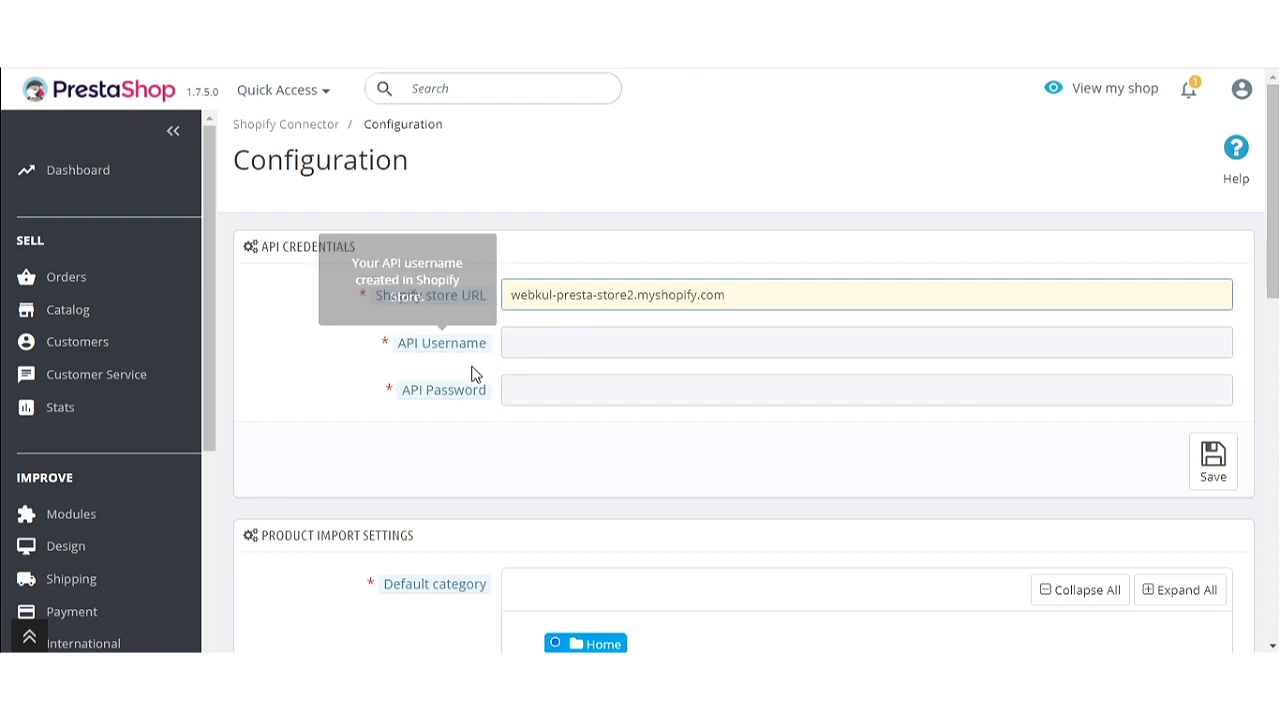
pyautogui.moveTo(474, 393)
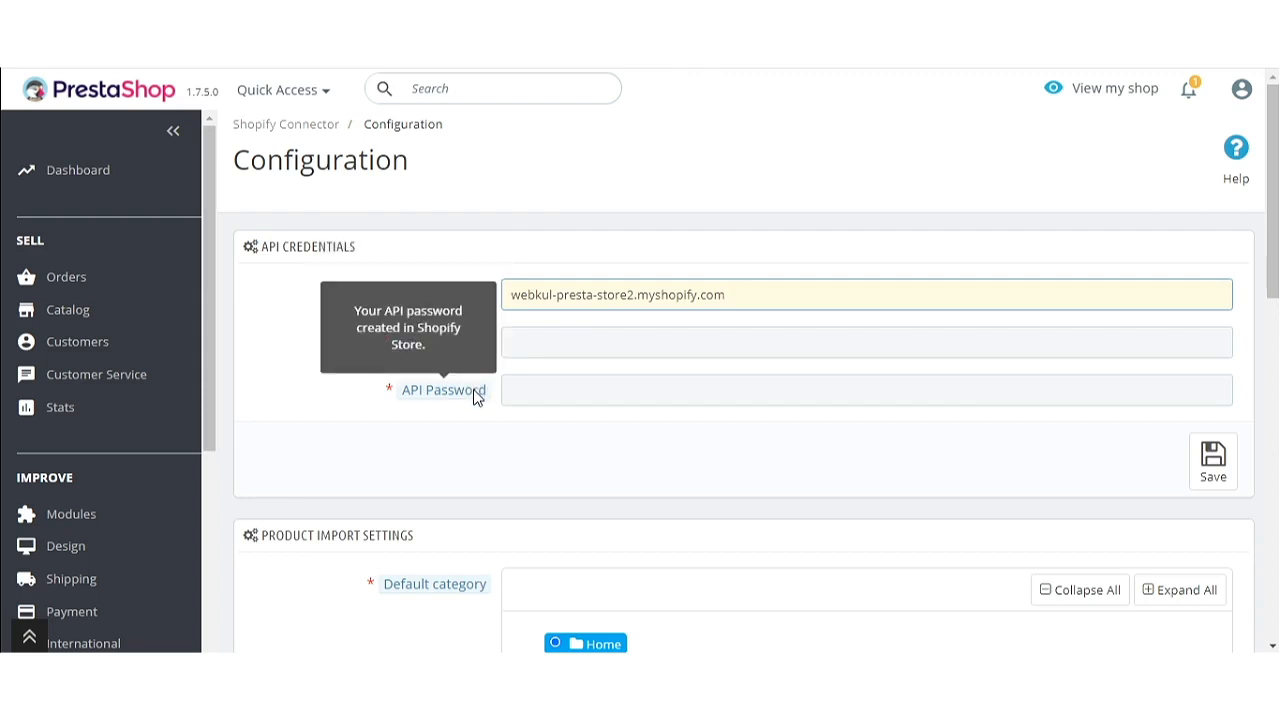
pyautogui.click(486, 445)
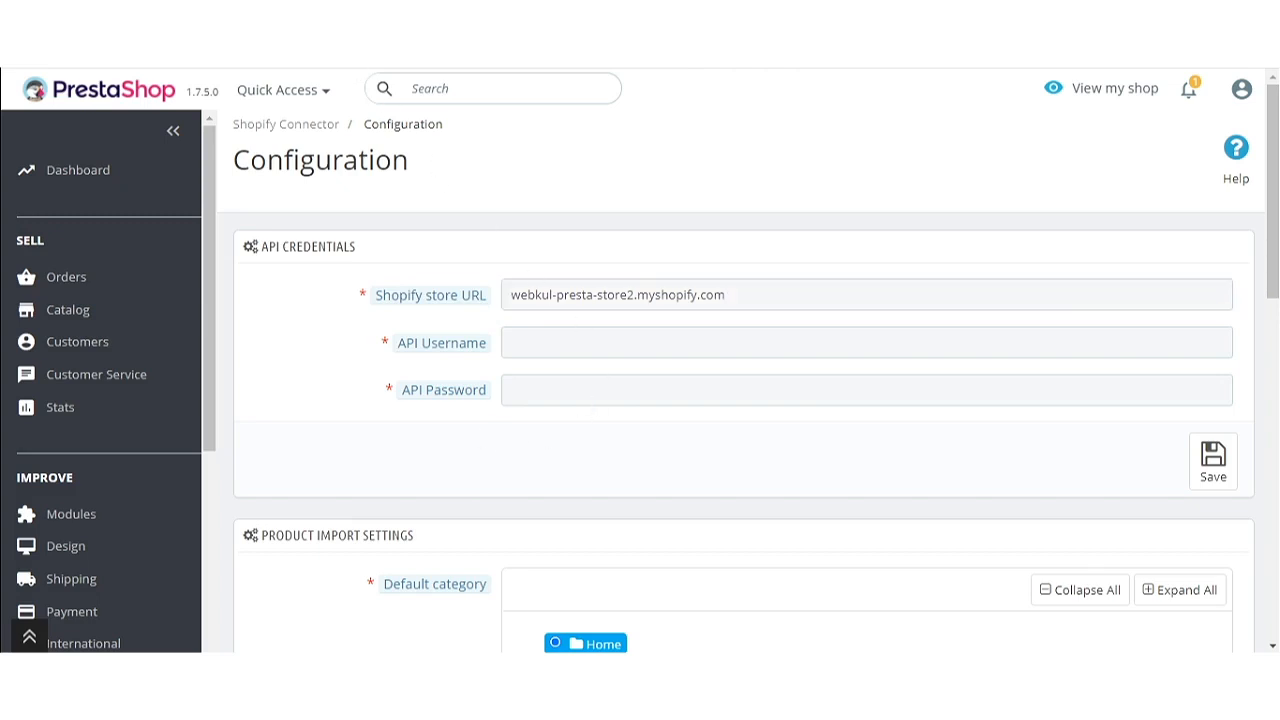
# - Fill in the API username and API password of the Shopify store and save the API credentials
pyautogui.click(609, 340)
pyautogui.hotkey('ctrl', 'v')
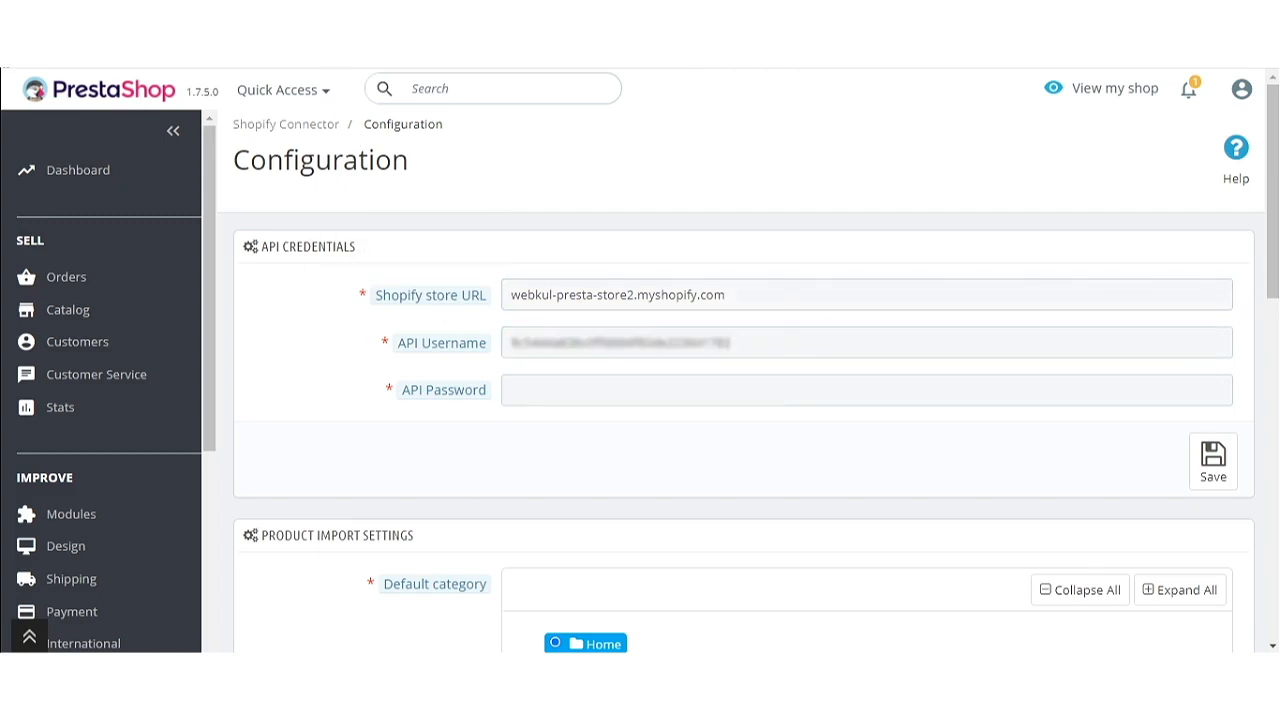
pyautogui.click(640, 391)
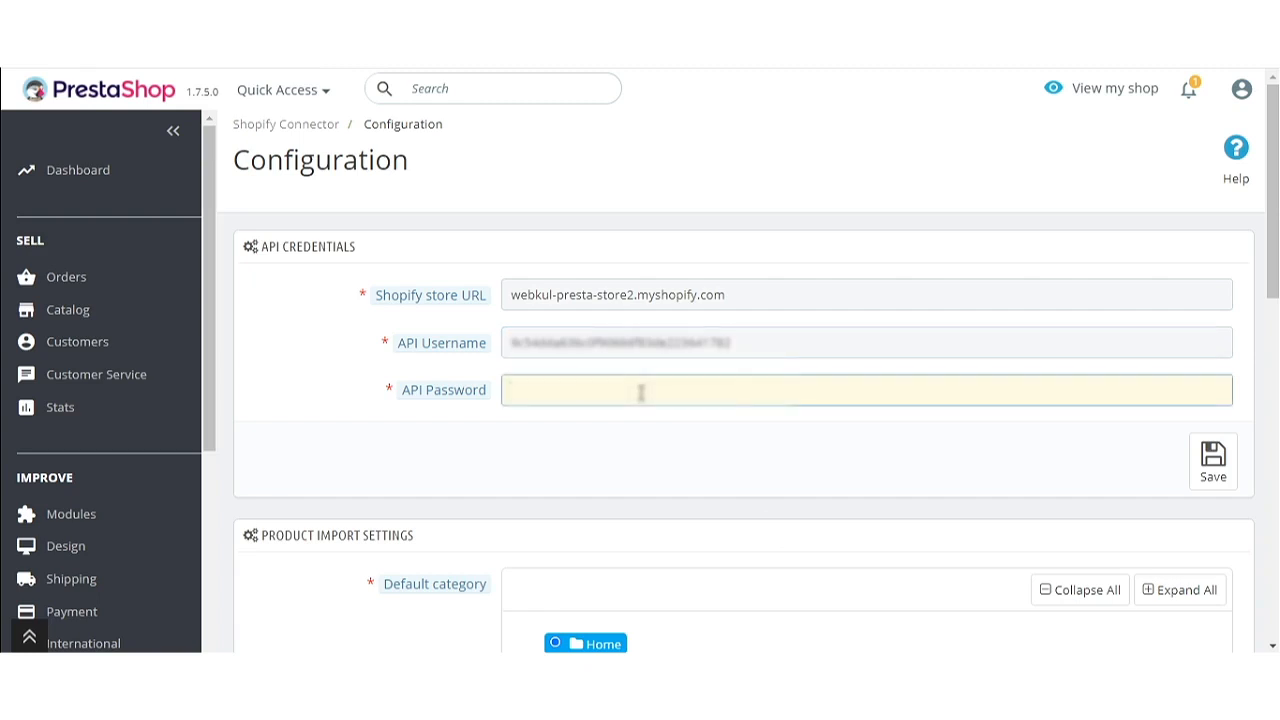
pyautogui.hotkey('ctrl', 'v')
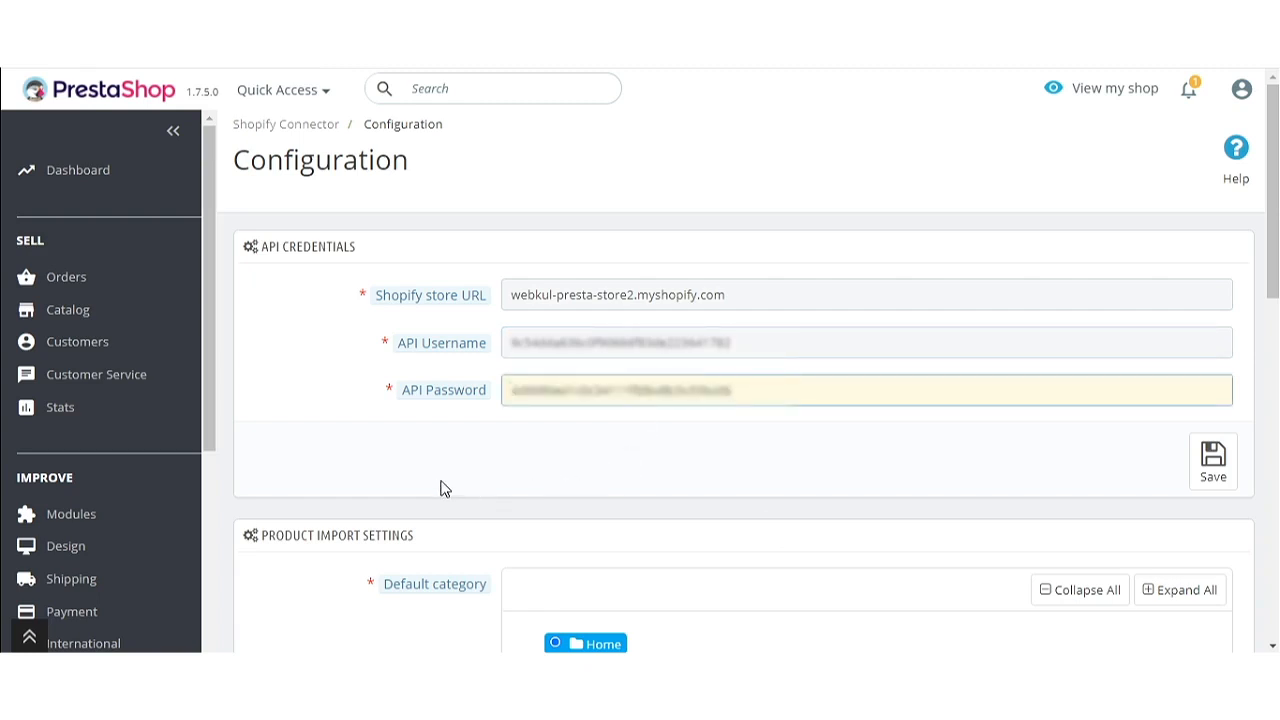
pyautogui.click(1225, 478)
# - Expand the category tree in the product import settings and choose Home as the default category
pyautogui.scroll(-1, 531, 503)
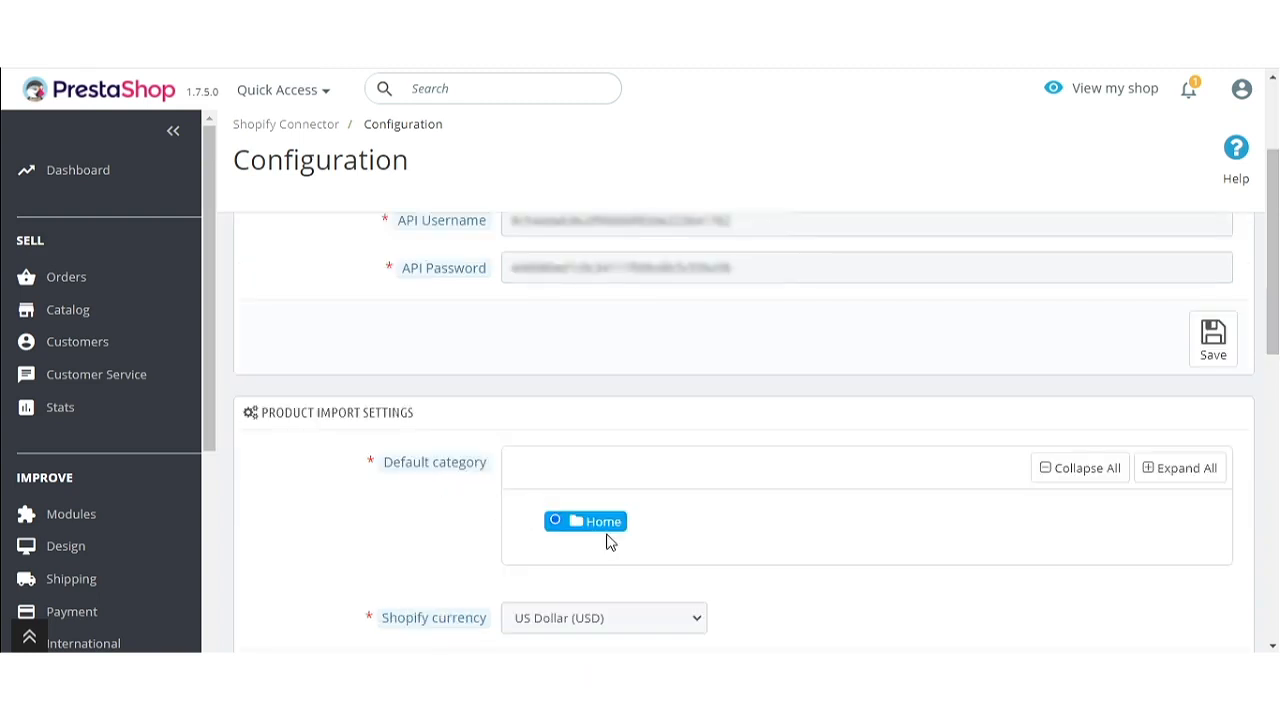
pyautogui.scroll(-1, 610, 542)
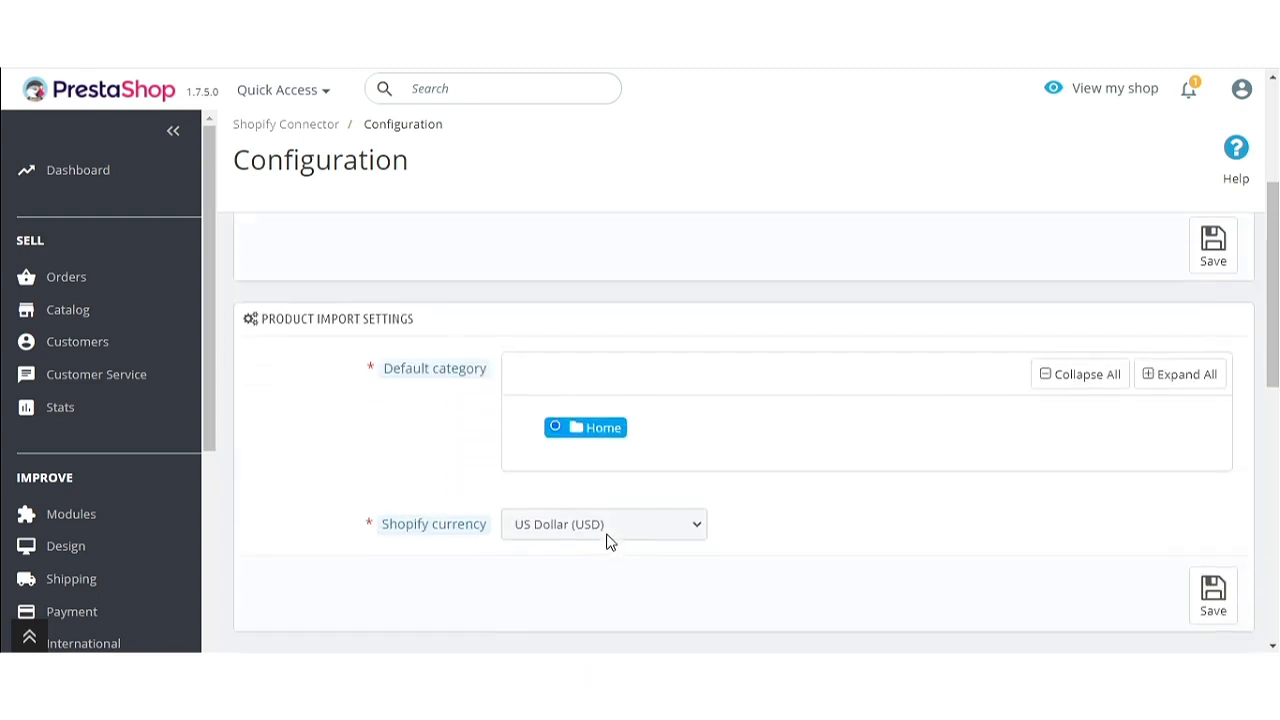
pyautogui.click(603, 432)
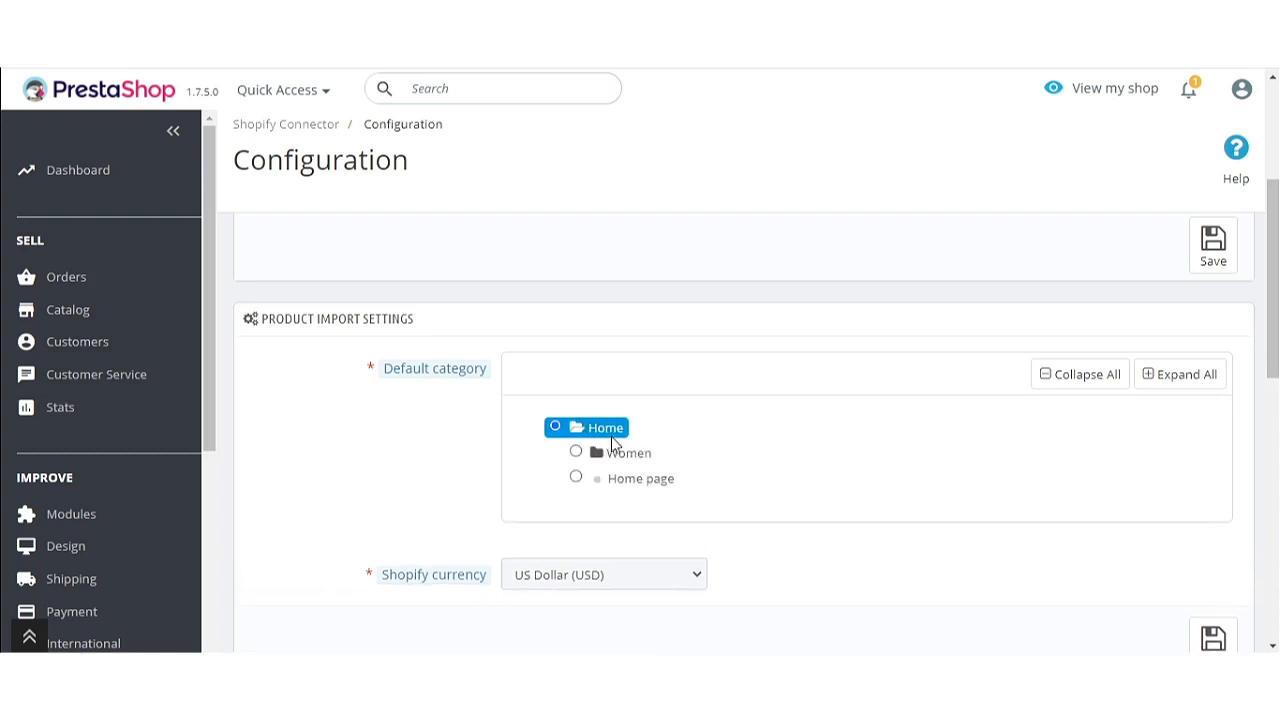
pyautogui.click(576, 455)
pyautogui.click(555, 427)
# - Choose US Dollar (USD) as the Shopify currency and save the product import settings
pyautogui.scroll(-1, 374, 482)
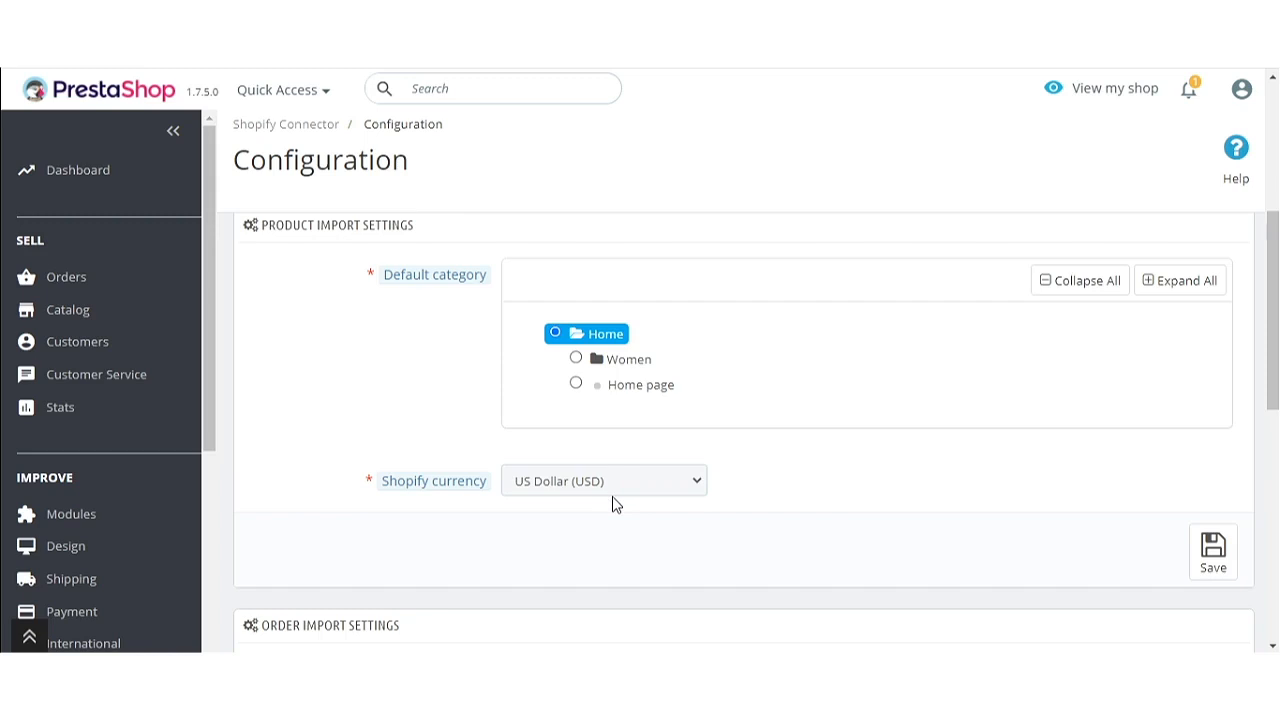
pyautogui.click(648, 488)
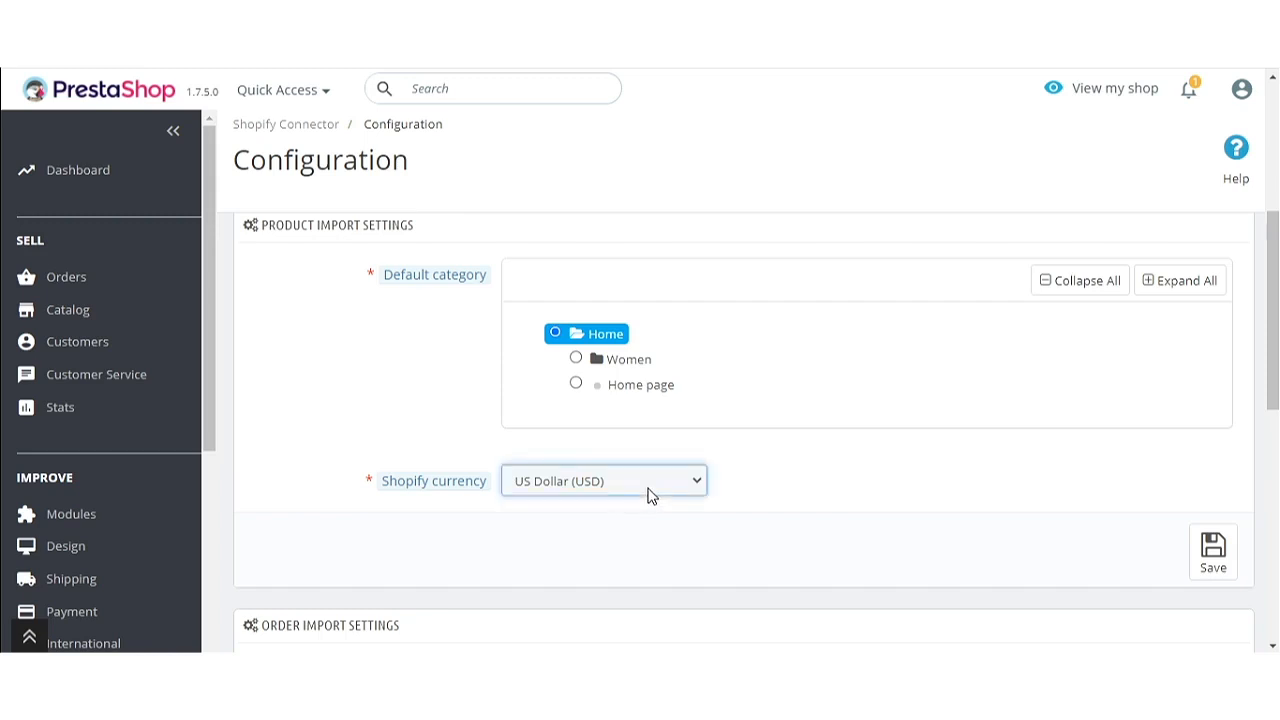
pyautogui.press('Down')
pyautogui.press('Up')
pyautogui.click(450, 562)
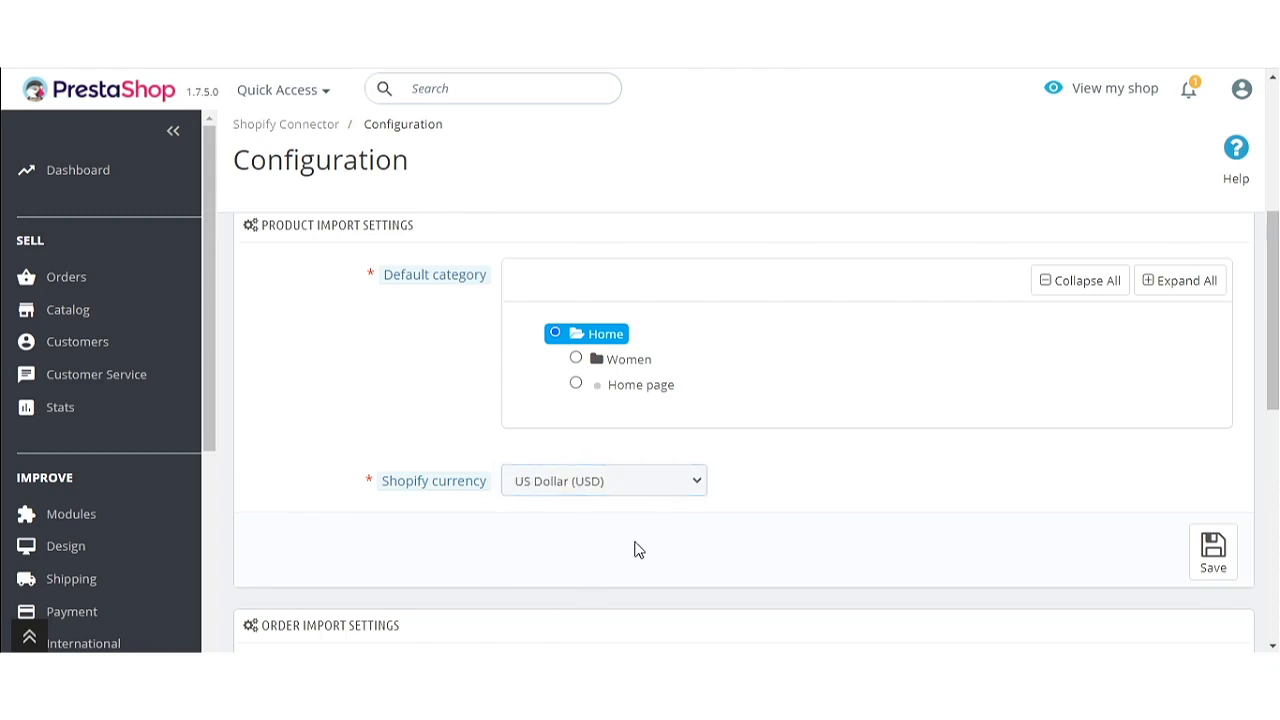
pyautogui.click(1212, 563)
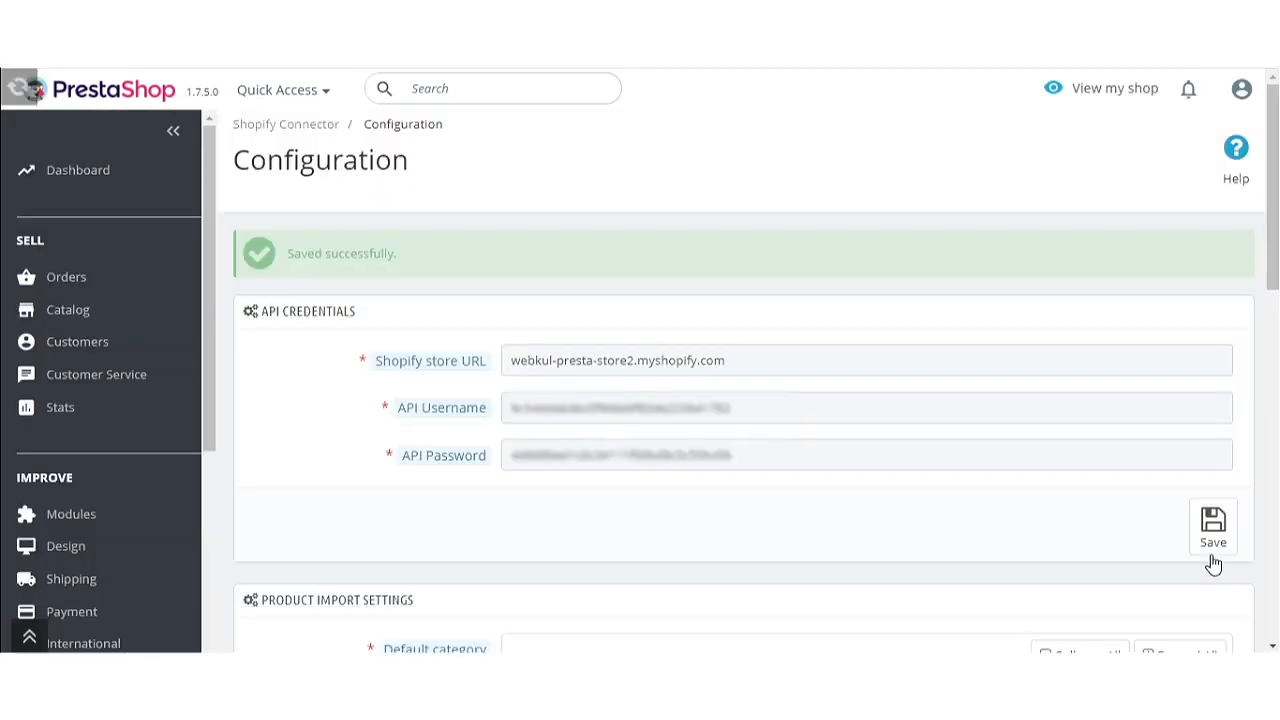
# - Examine the order import and real time update settings, including the help texts for the default carrier and payment
pyautogui.scroll(-5, 525, 498)
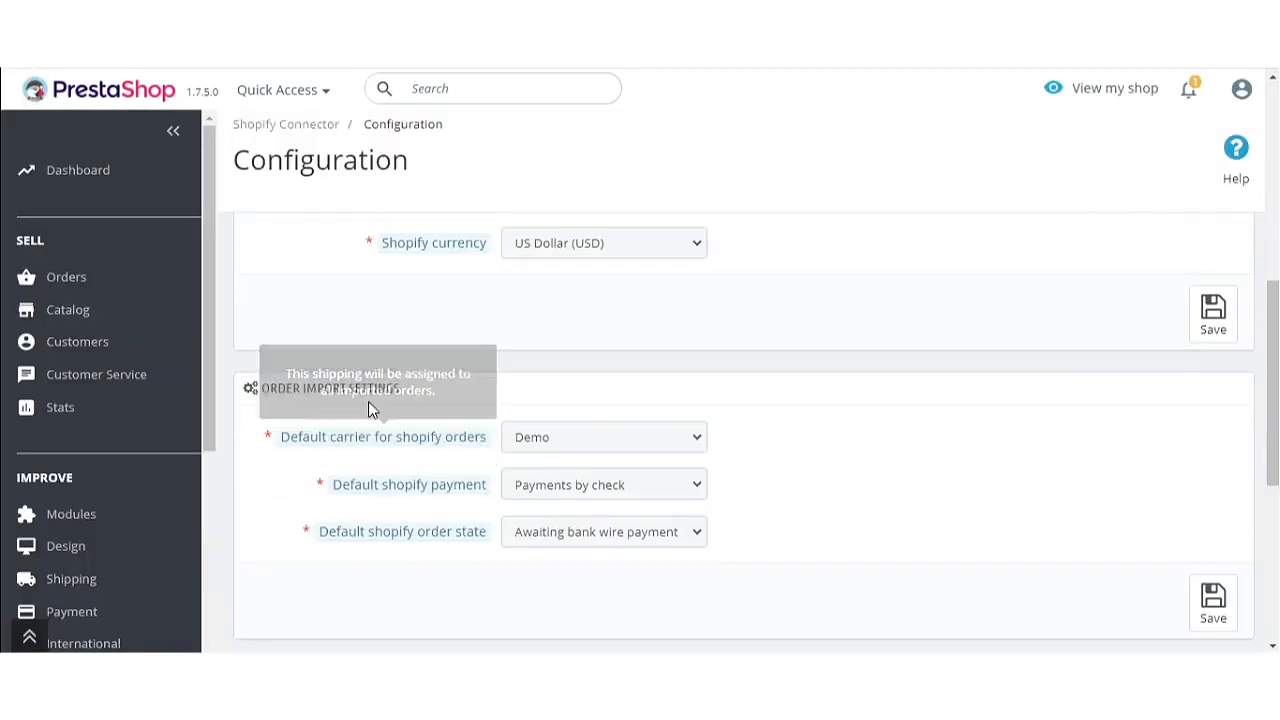
pyautogui.moveTo(418, 396); pyautogui.dragTo(258, 392)
pyautogui.scroll(-4, 257, 395)
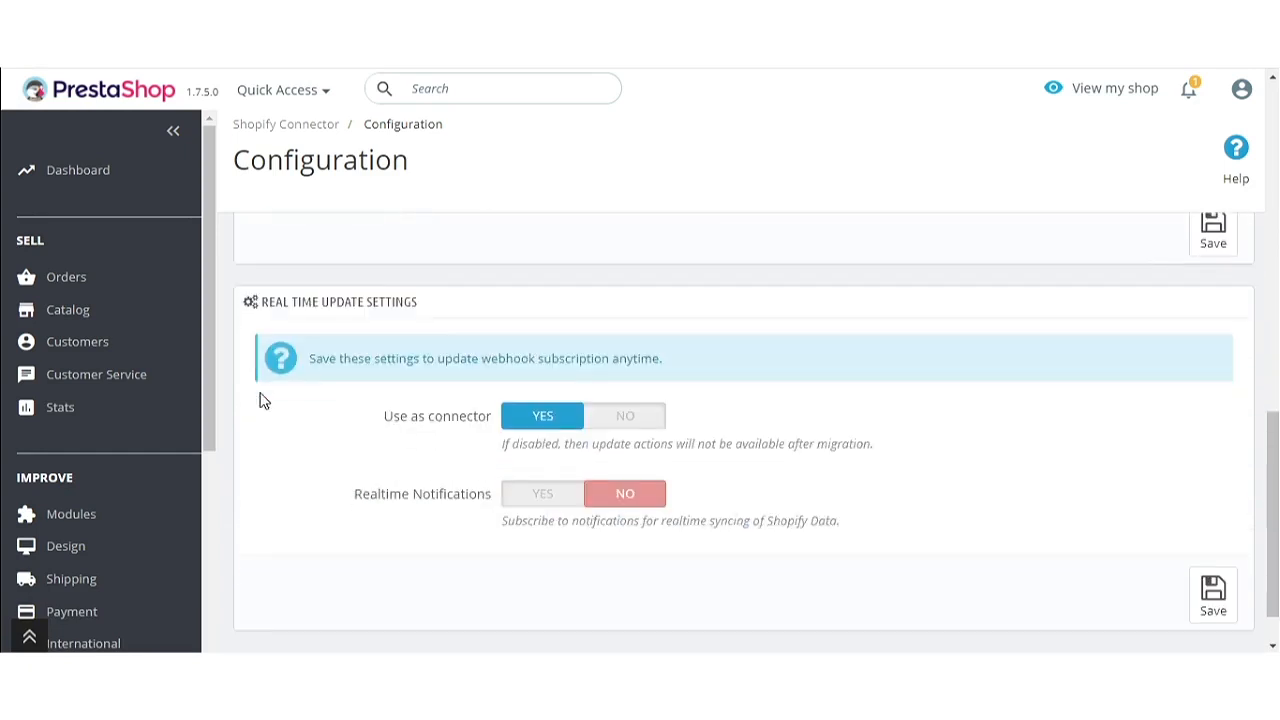
pyautogui.moveTo(440, 305); pyautogui.dragTo(258, 302)
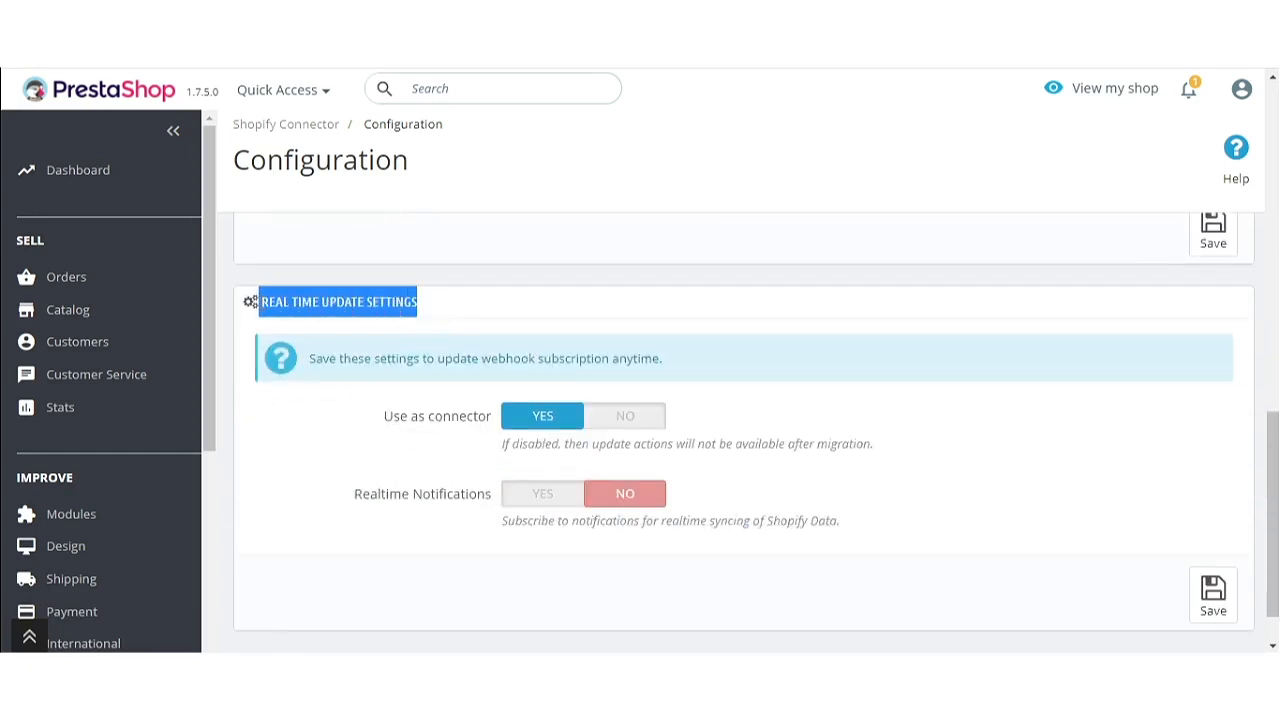
pyautogui.scroll(3, 374, 437)
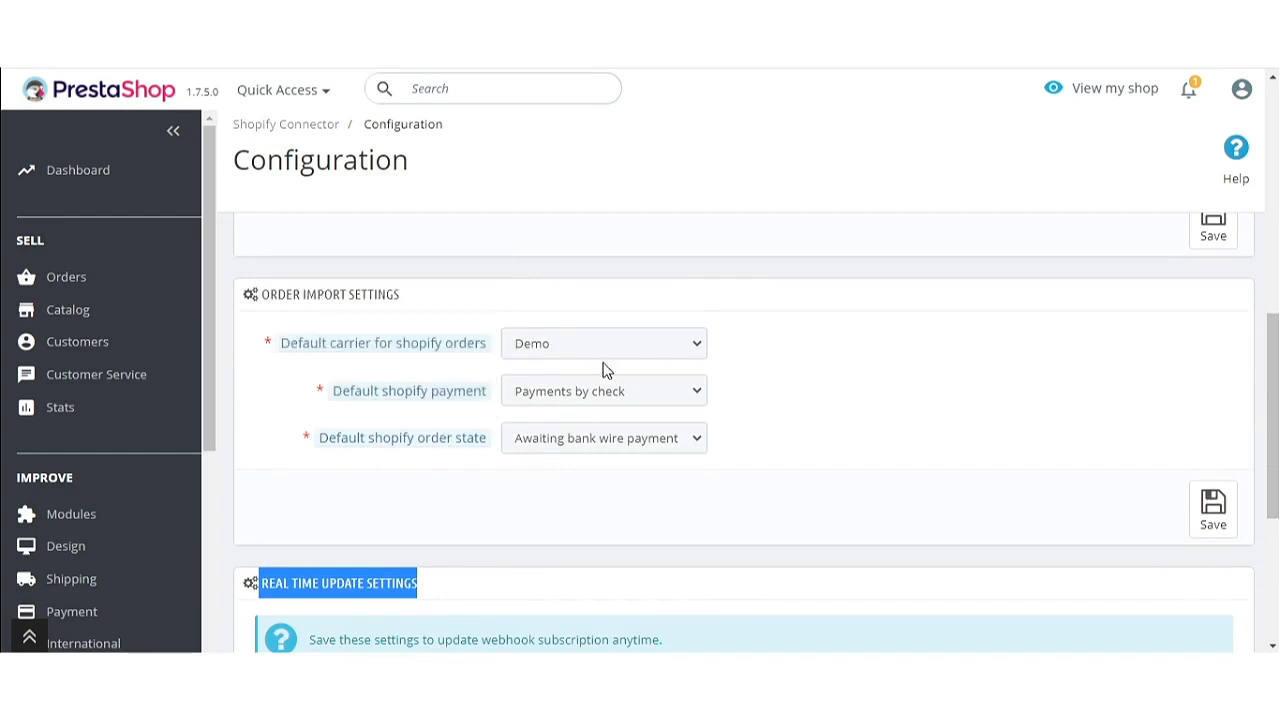
pyautogui.moveTo(440, 354)
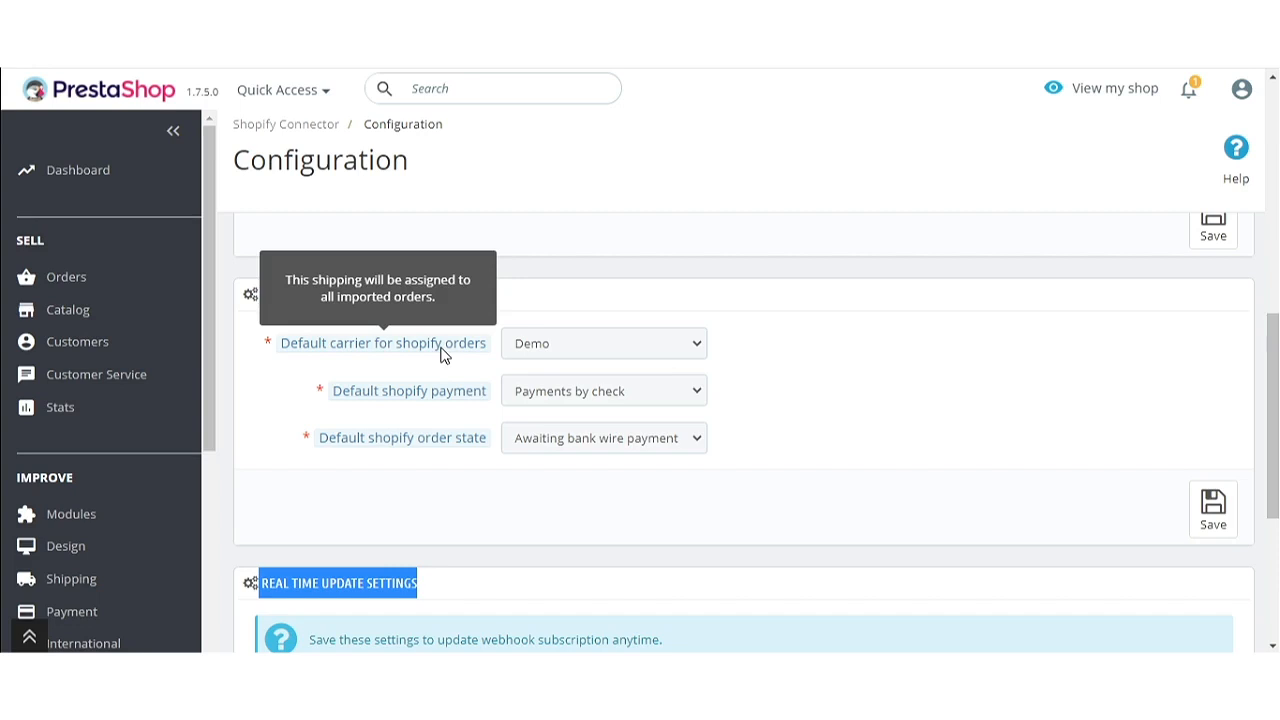
pyautogui.moveTo(457, 400)
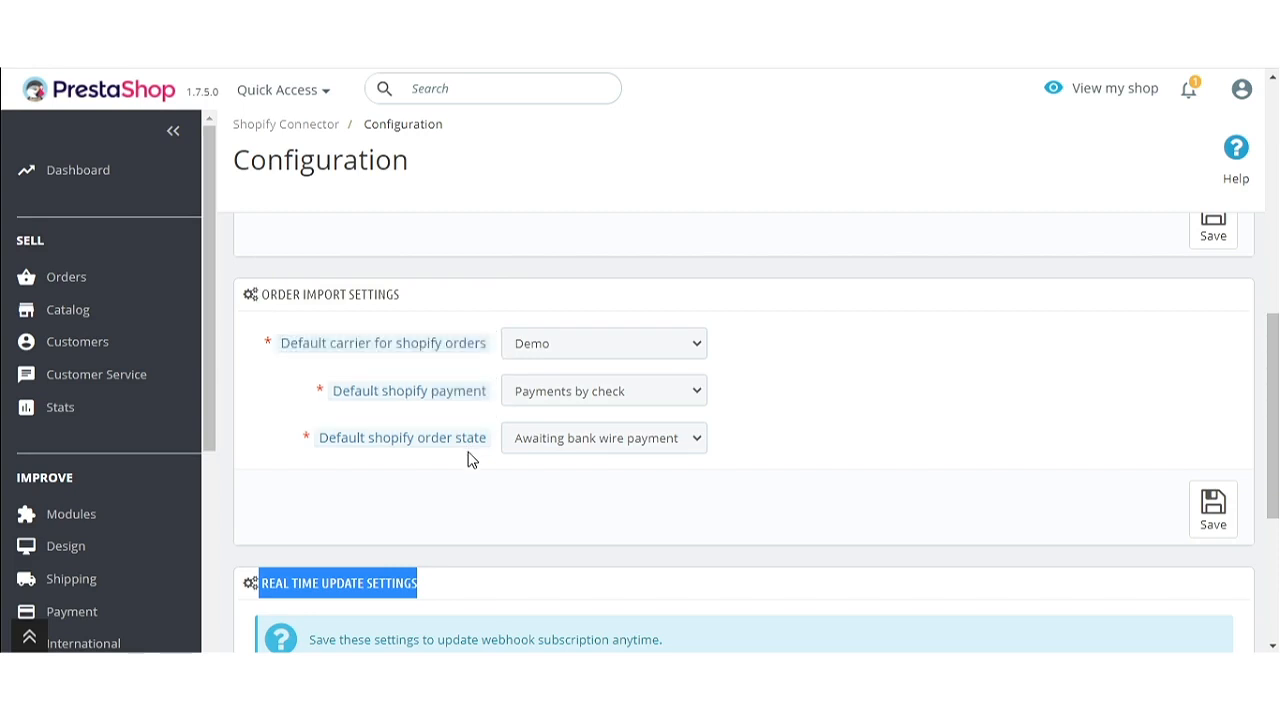
# - Set the order import defaults to My carrier, Bank transfer and the Awaiting bank wire payment state, and save them
pyautogui.click(785, 372)
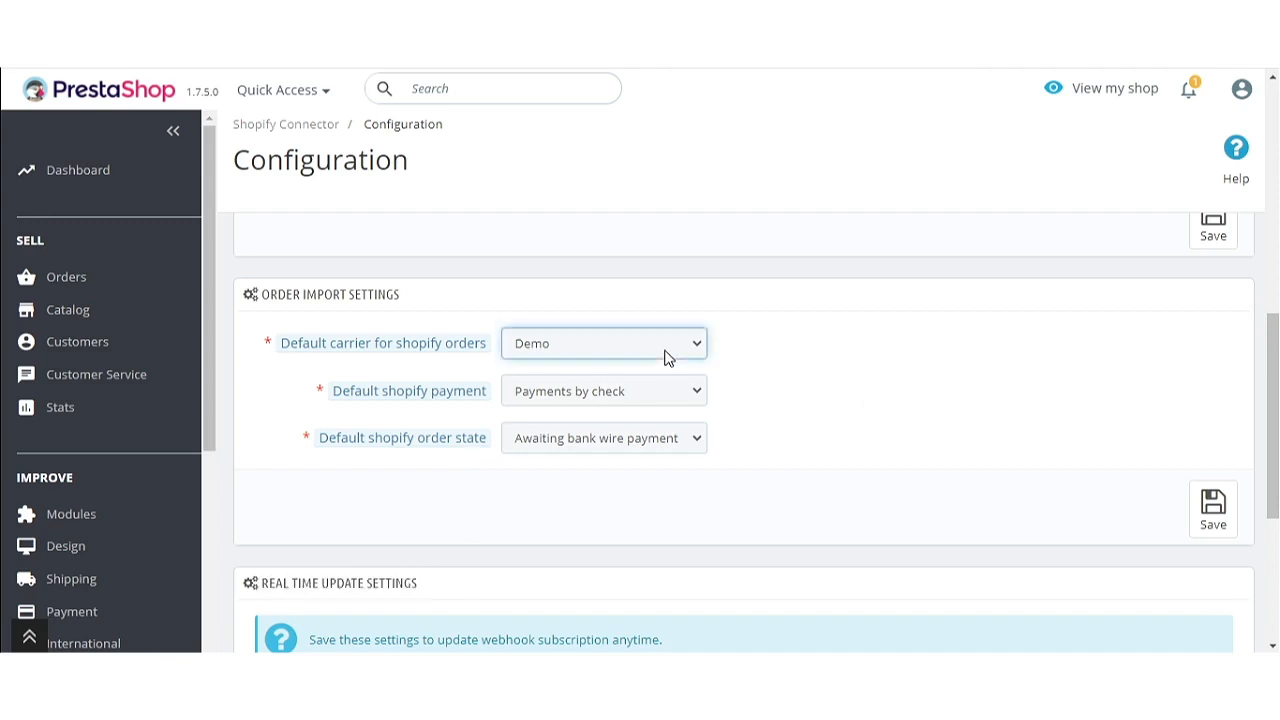
pyautogui.click(640, 412)
pyautogui.click(937, 384)
pyautogui.click(683, 400)
pyautogui.click(620, 455)
pyautogui.click(905, 458)
pyautogui.click(703, 448)
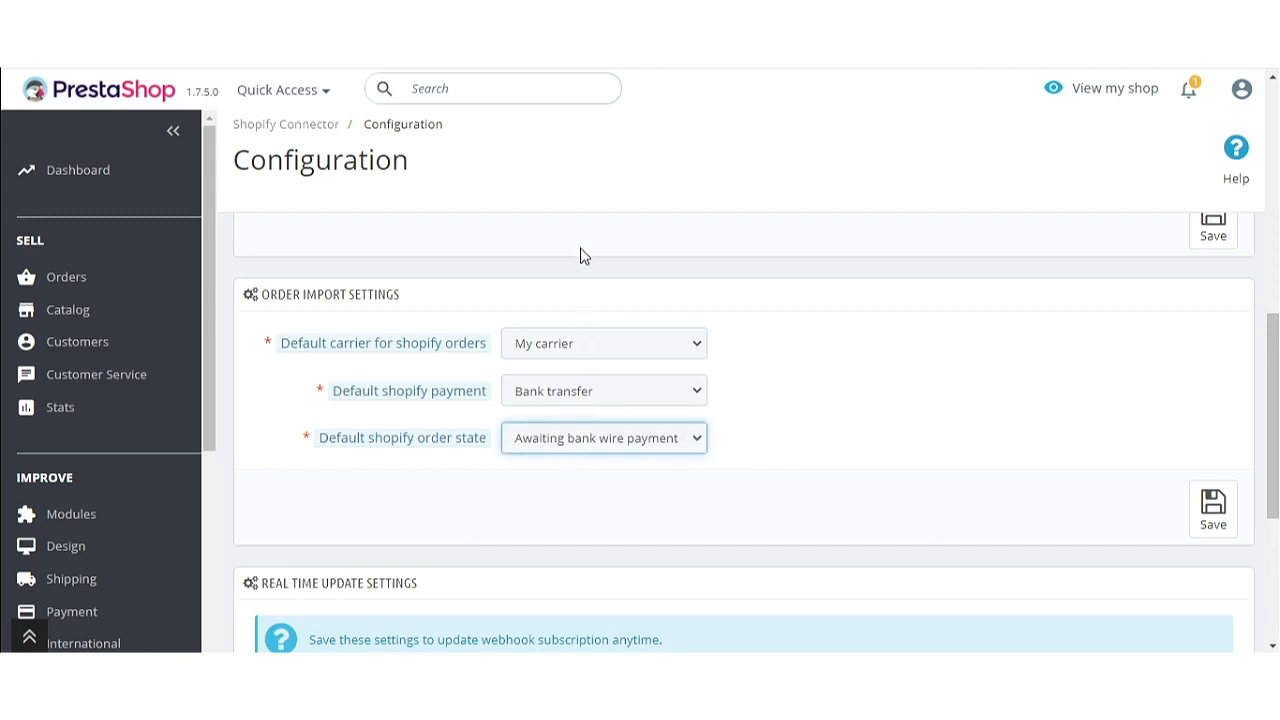
pyautogui.click(577, 279)
pyautogui.click(1207, 530)
# - Enable realtime notifications with quantity updates on both Shopify product update and Shopify order creation
pyautogui.scroll(-4, 945, 497)
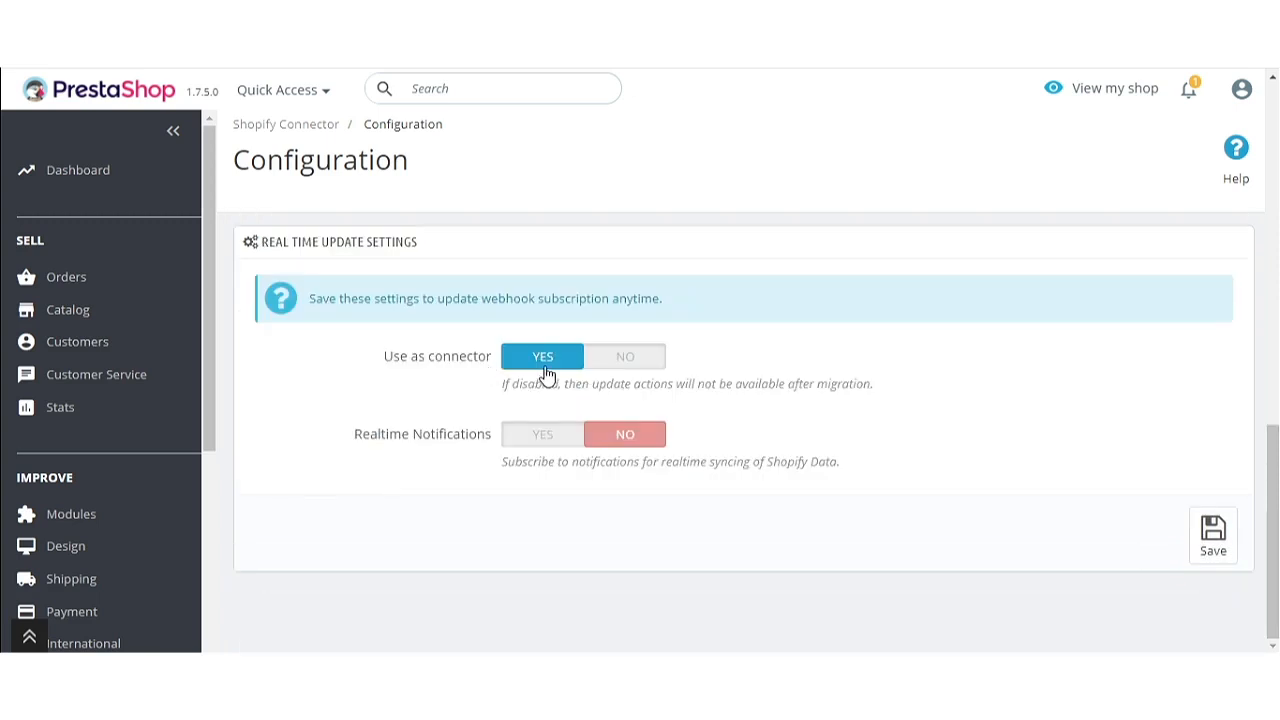
pyautogui.click(535, 447)
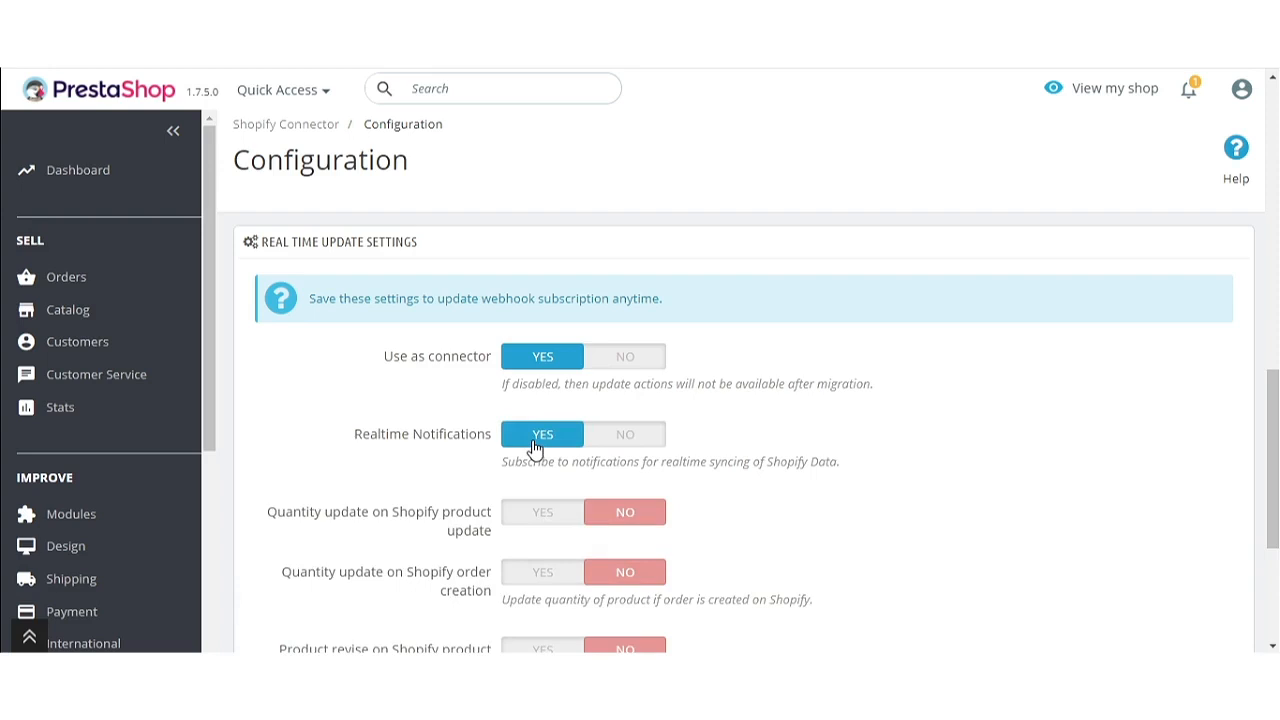
pyautogui.scroll(-1, 374, 457)
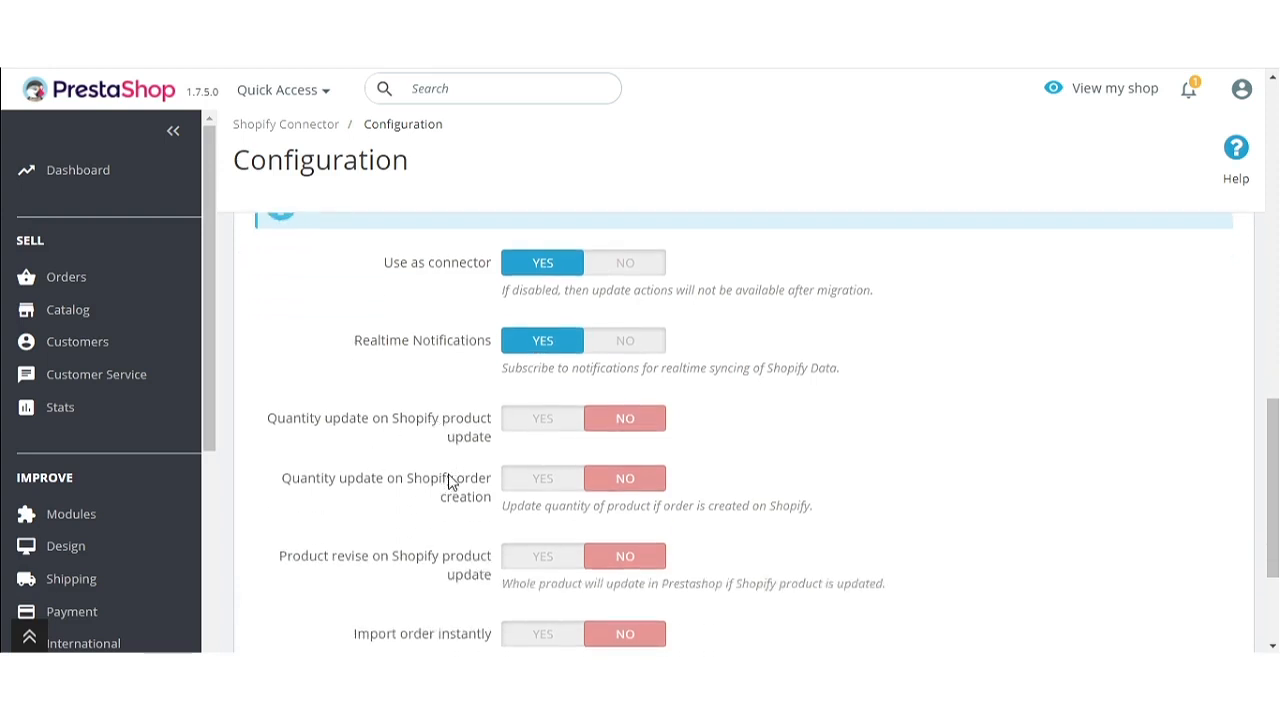
pyautogui.click(540, 421)
pyautogui.click(545, 481)
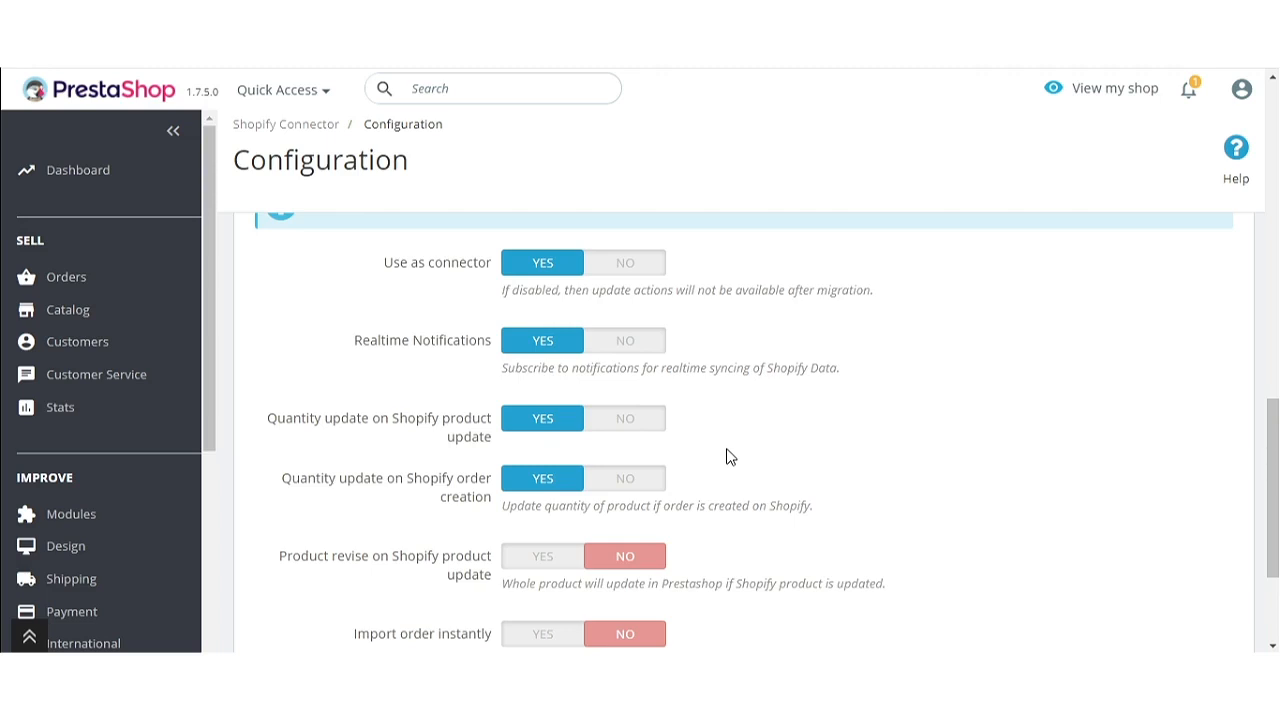
# - Enable product revise on Shopify product update and instant order import in the real time update settings
pyautogui.scroll(-2, 726, 457)
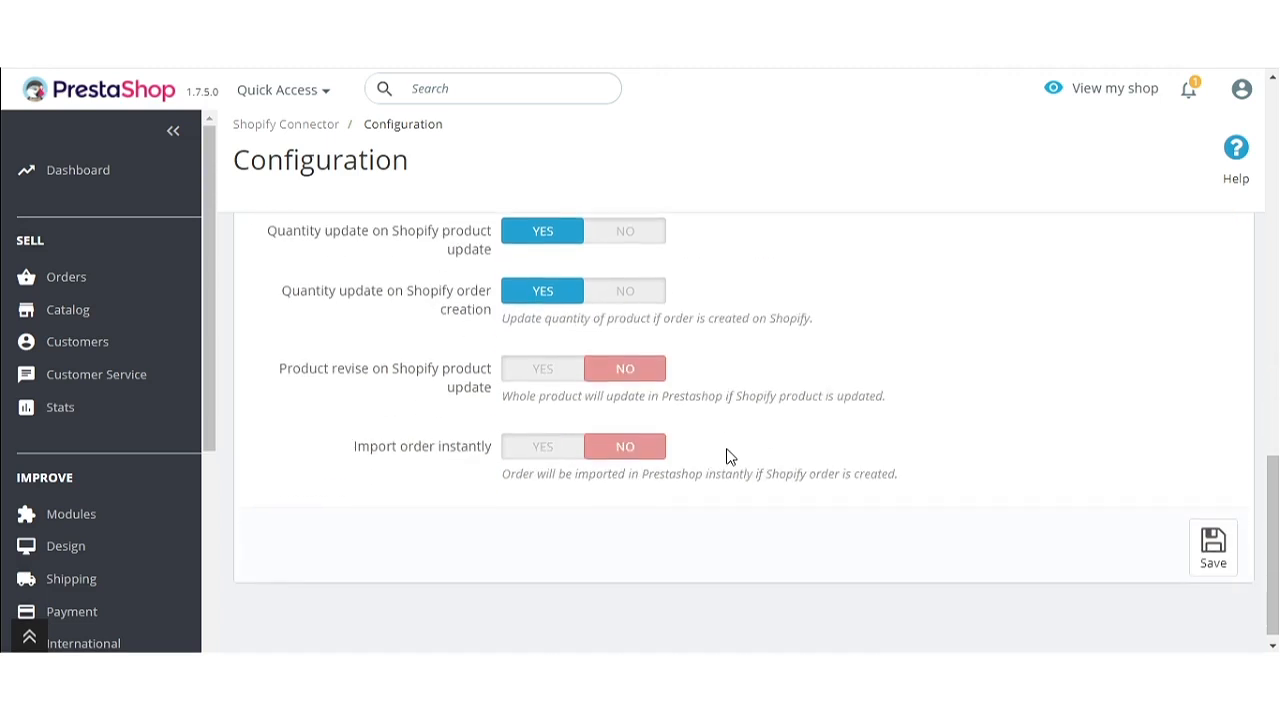
pyautogui.click(532, 378)
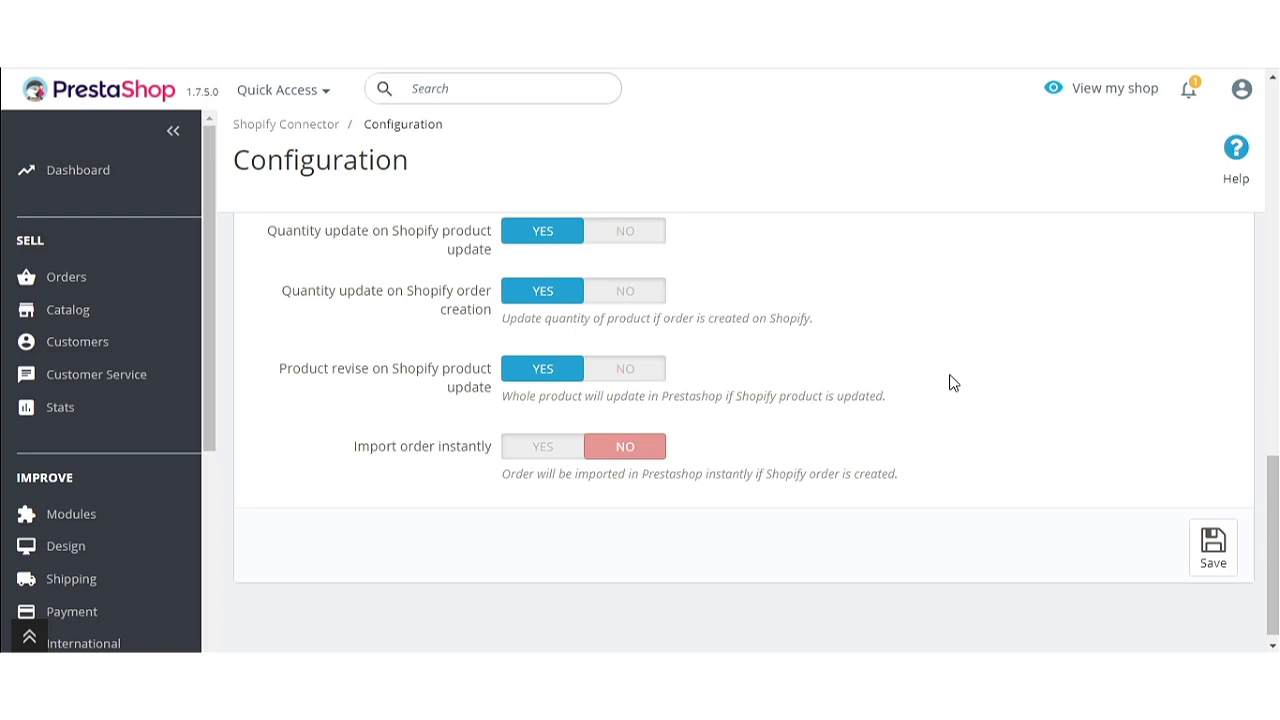
pyautogui.click(539, 449)
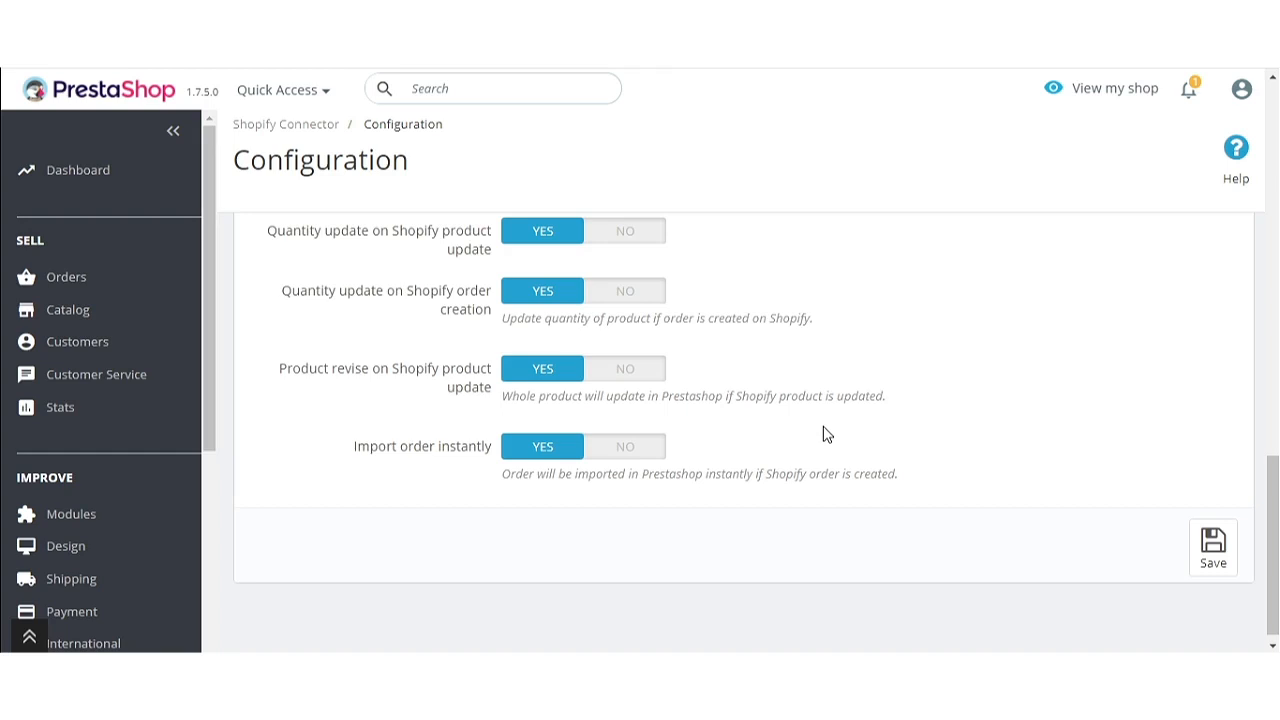
# - Save the real time update settings
pyautogui.click(1213, 548)
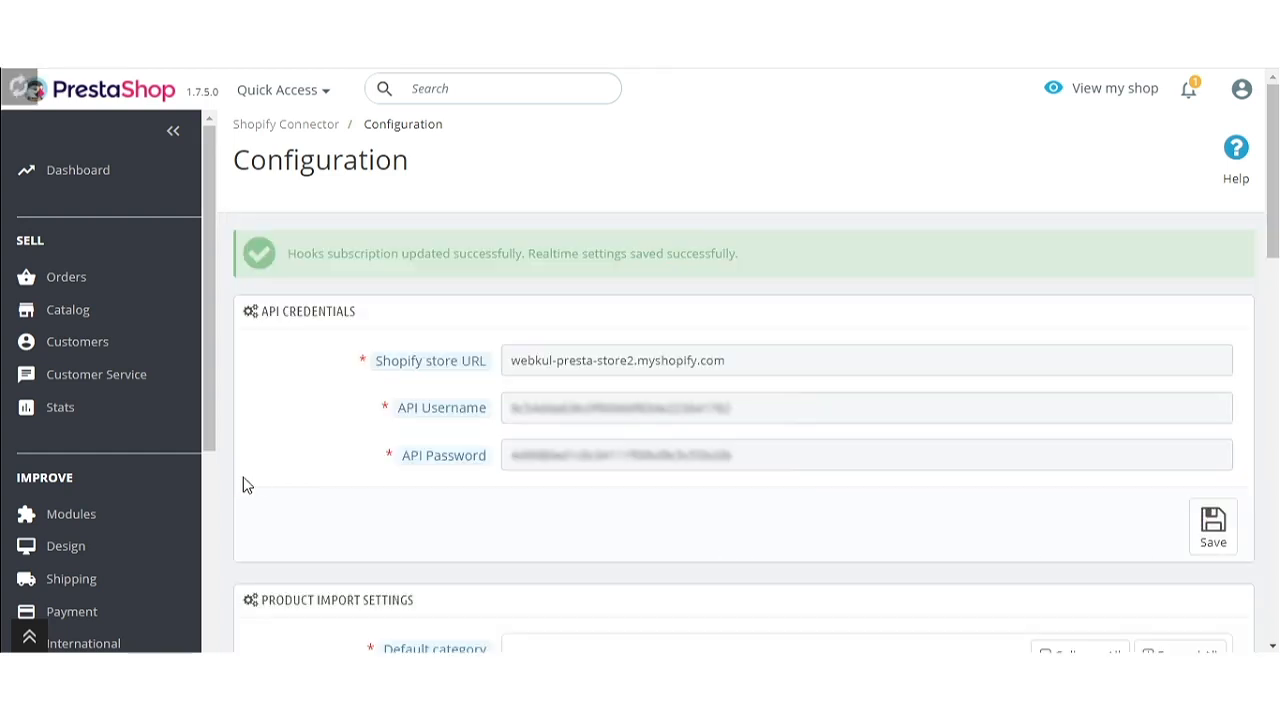
# - Download the custom collections from Shopify as categories and view the row actions for the New Collection category
pyautogui.scroll(-4, 107, 468)
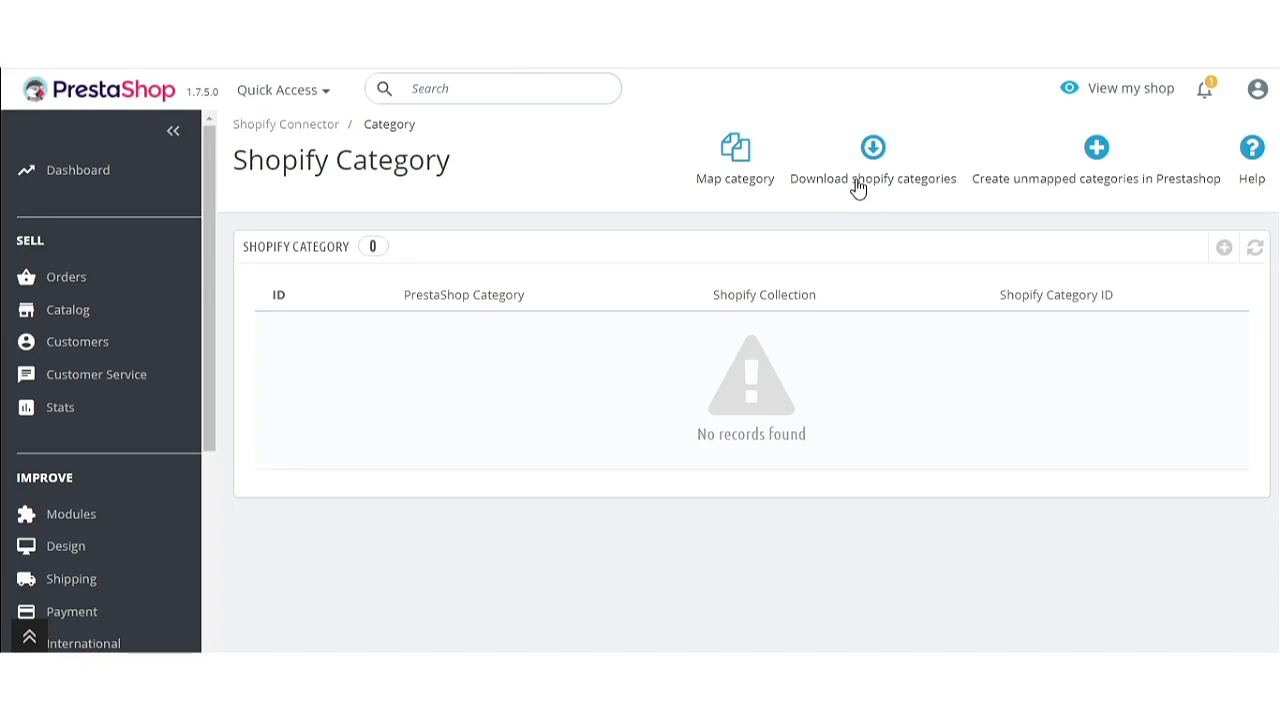
pyautogui.click(857, 189)
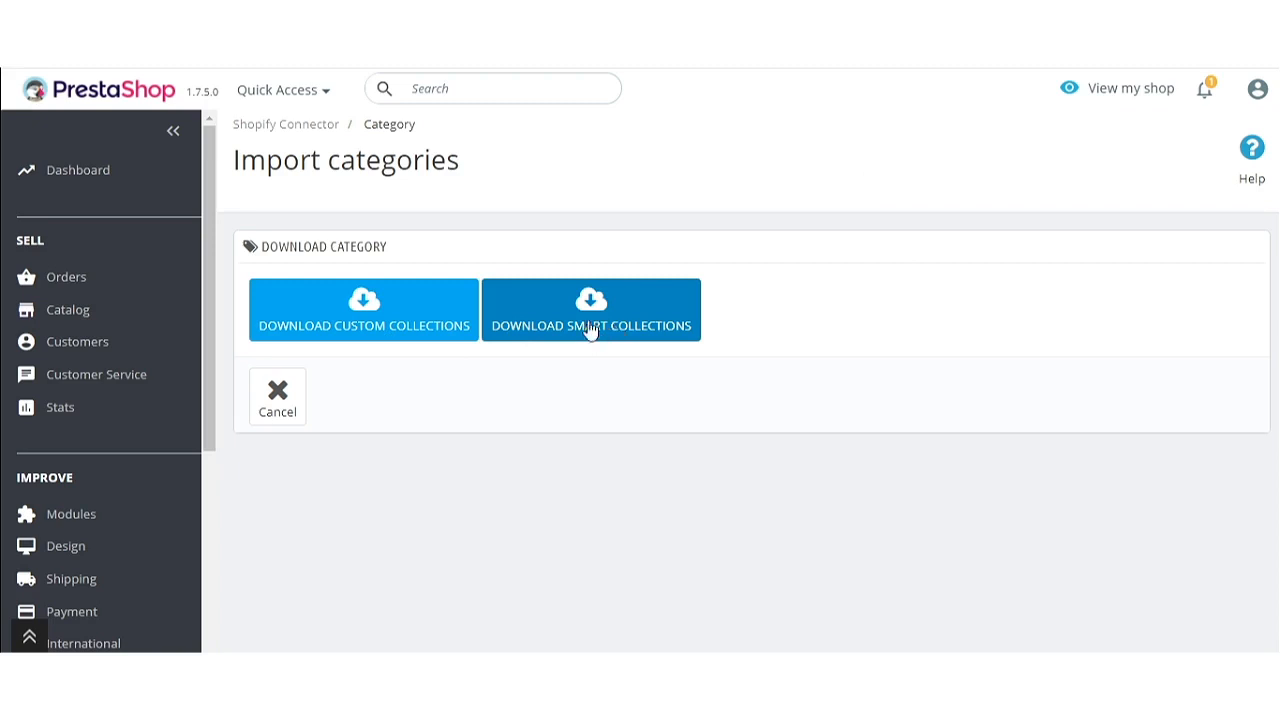
pyautogui.click(399, 327)
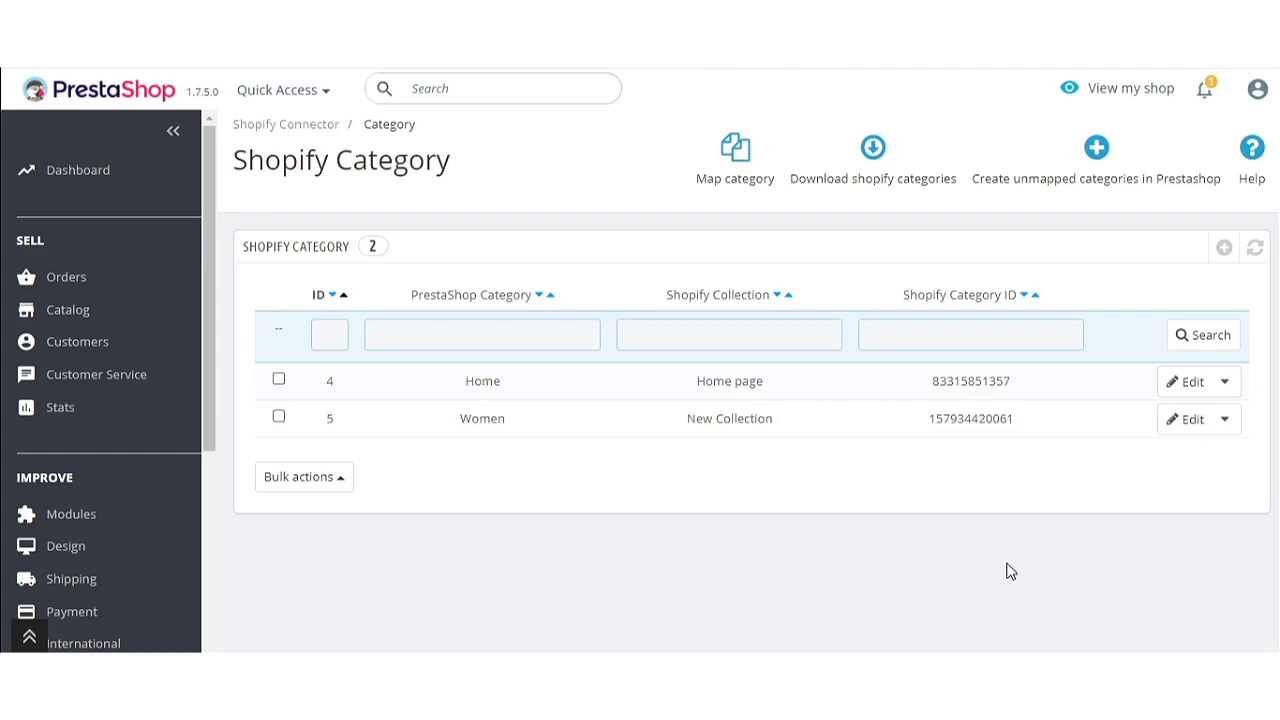
pyautogui.click(1225, 419)
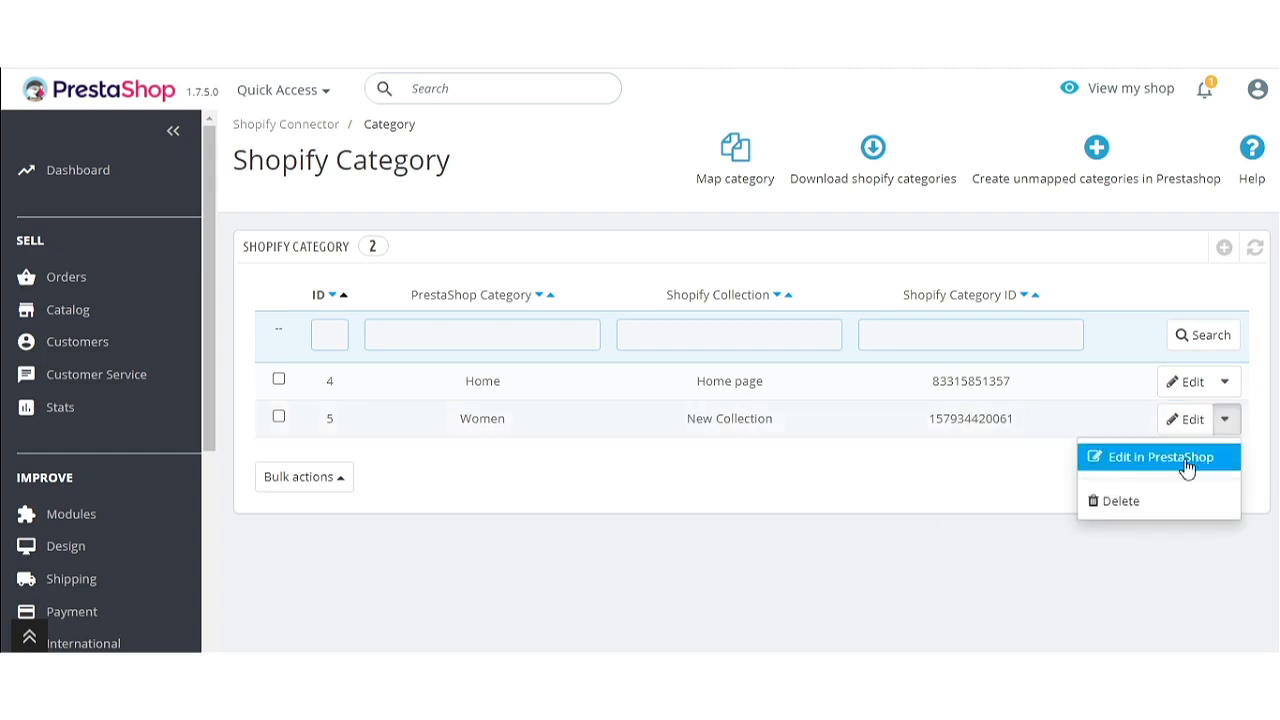
pyautogui.click(928, 499)
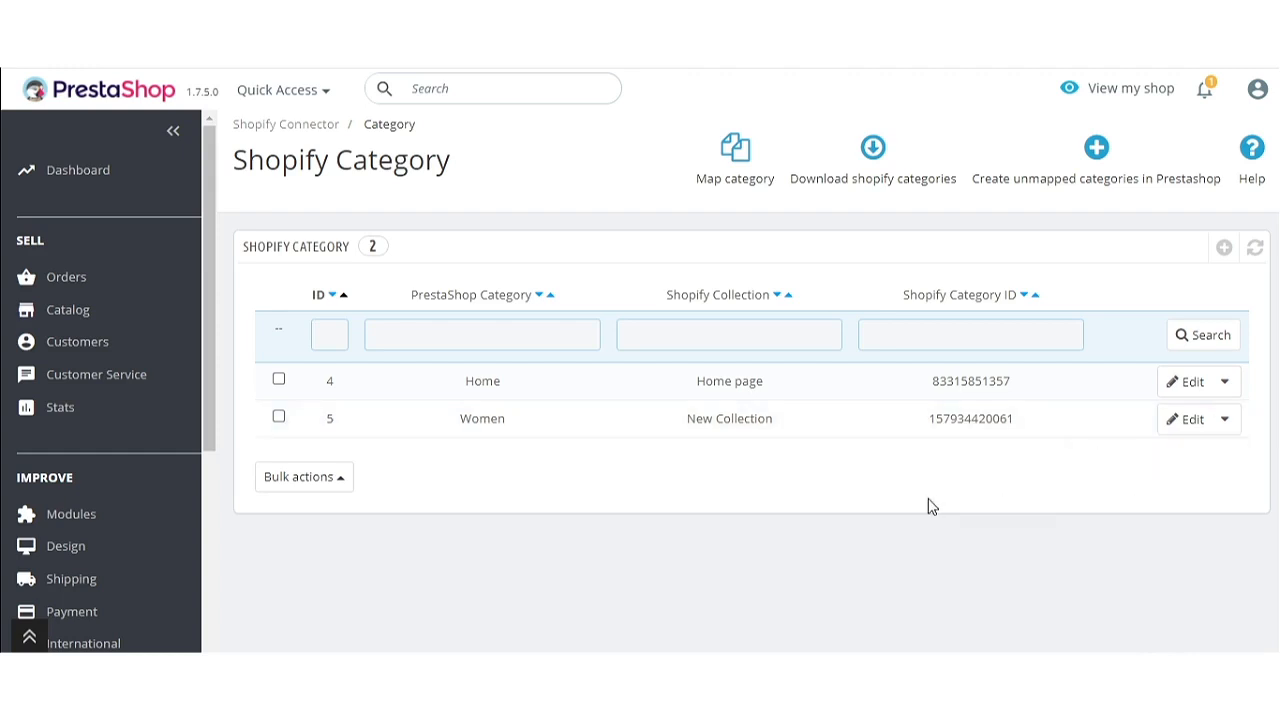
# - Map the PrestaShop category Tops, under Home > Women, to a Shopify category and save it with the option to map another
pyautogui.click(736, 180)
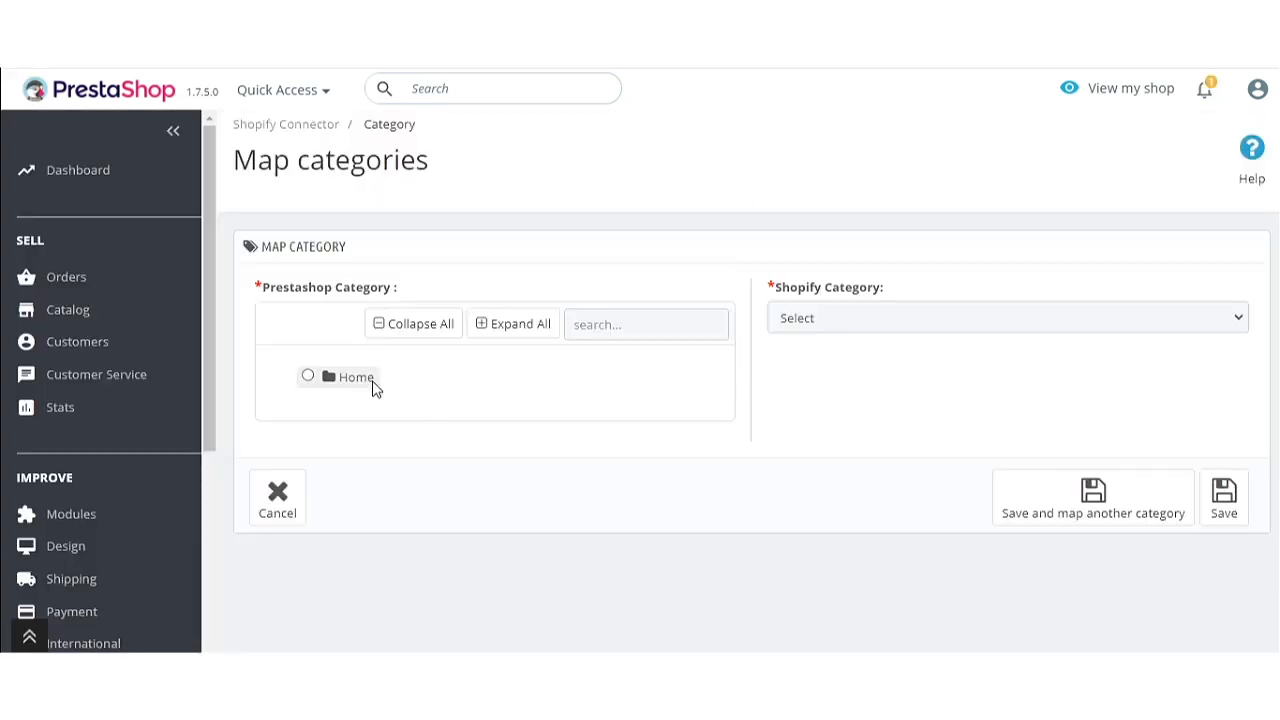
pyautogui.click(307, 376)
pyautogui.click(863, 320)
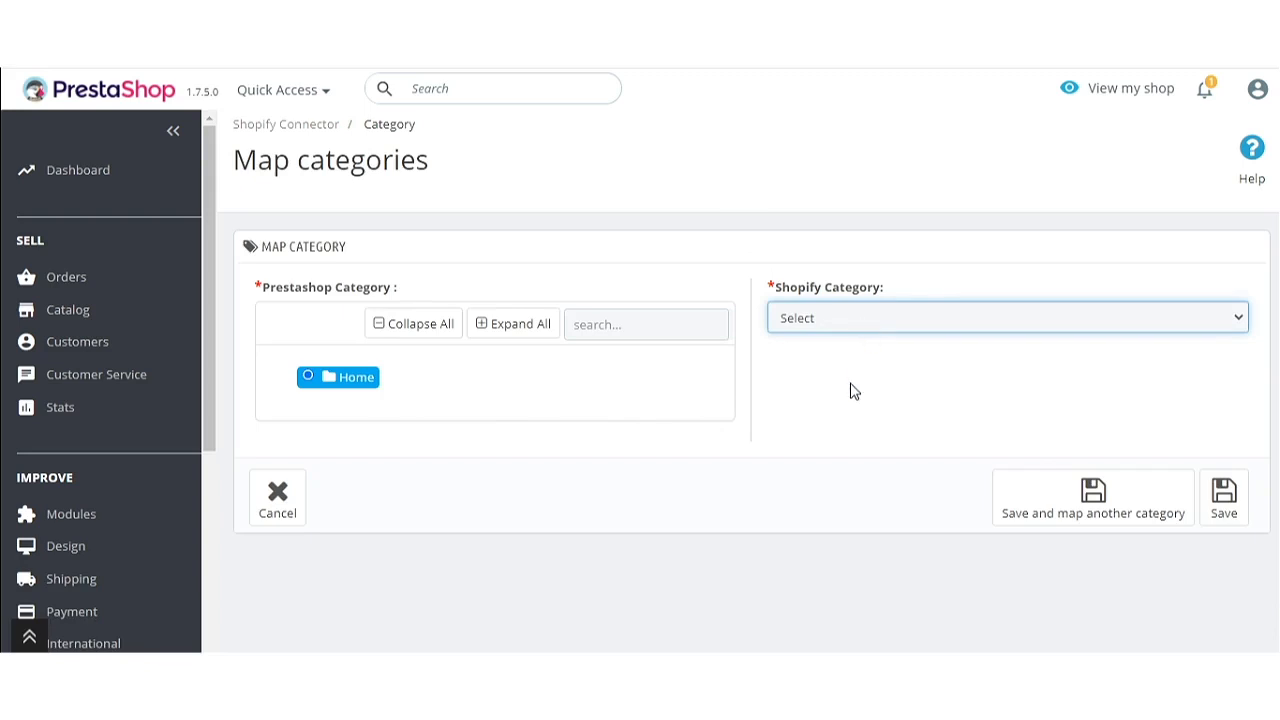
pyautogui.click(863, 446)
pyautogui.click(362, 378)
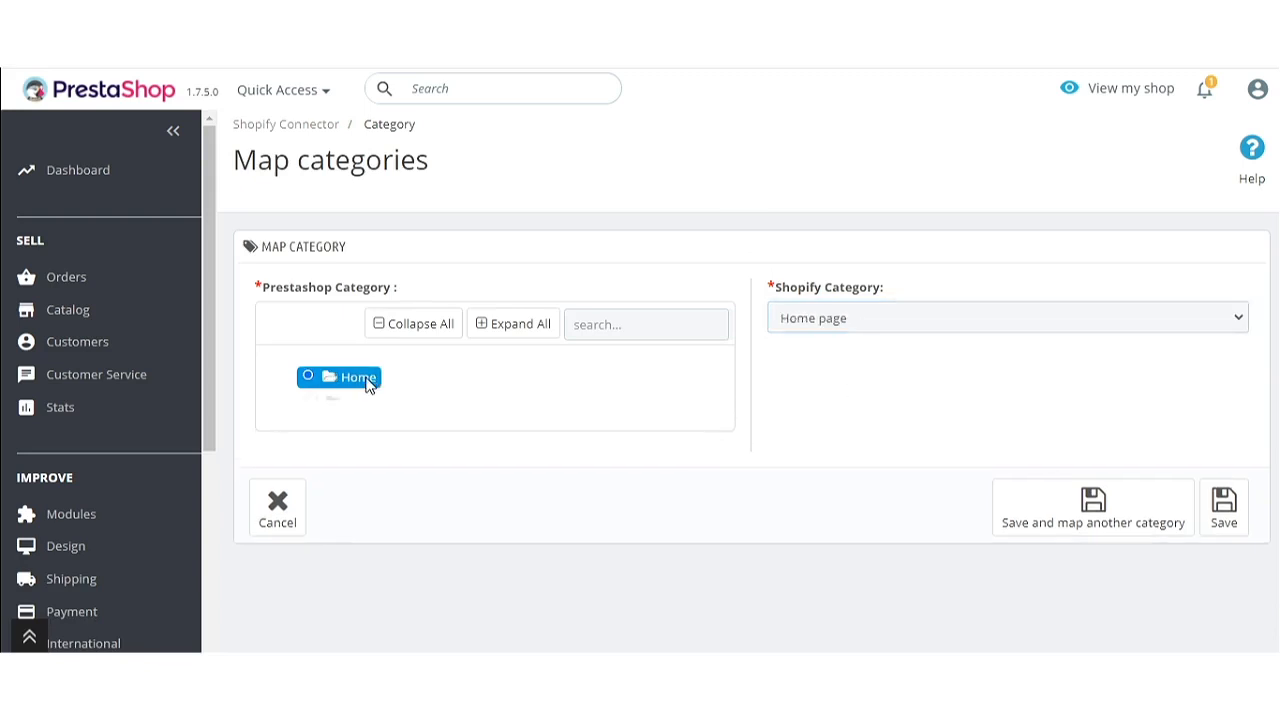
pyautogui.click(366, 404)
pyautogui.click(354, 428)
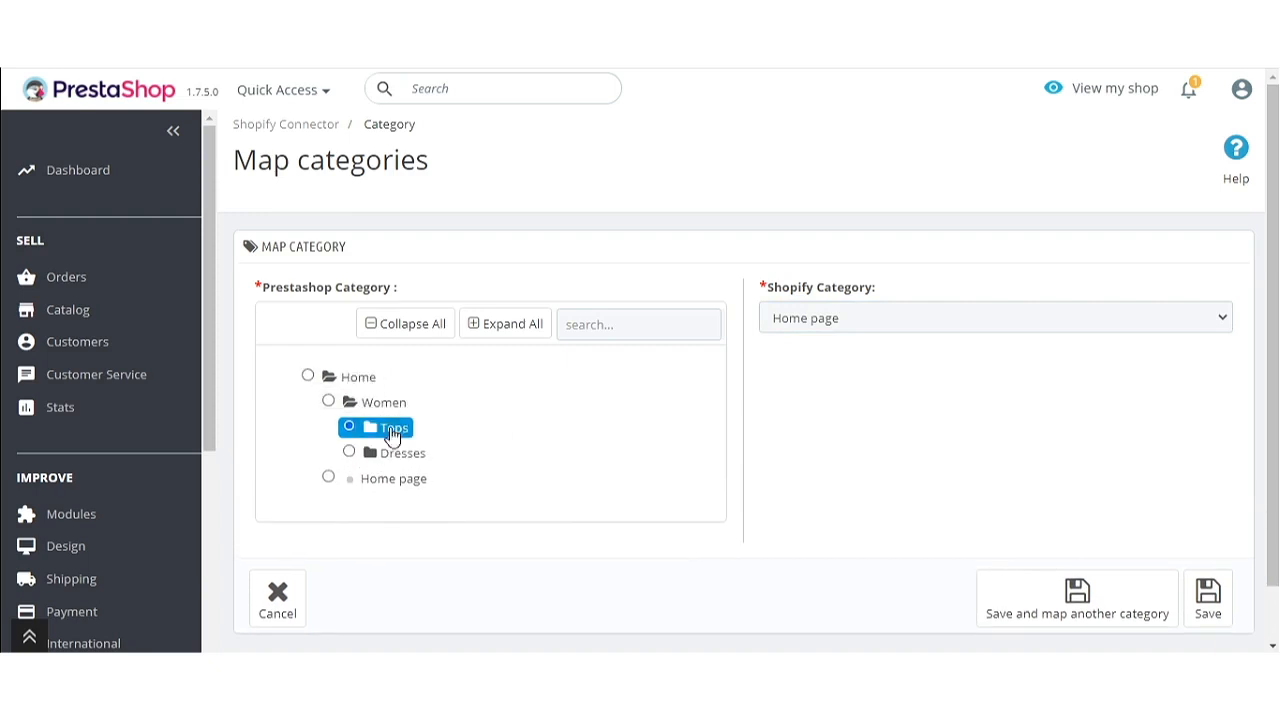
pyautogui.click(922, 321)
pyautogui.click(886, 390)
pyautogui.click(1052, 580)
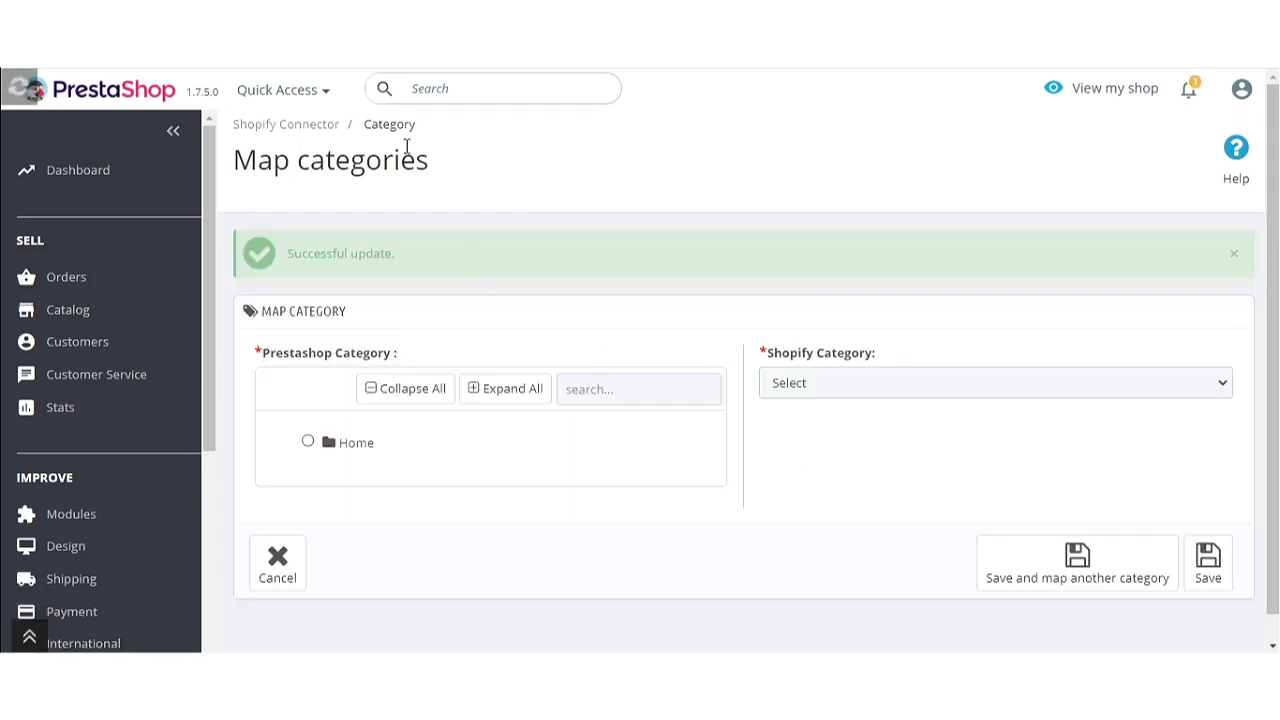
# - Open the Shopify product import form and examine the import by ID, by creation time and from a Shopify collection options
pyautogui.scroll(-3, 86, 469)
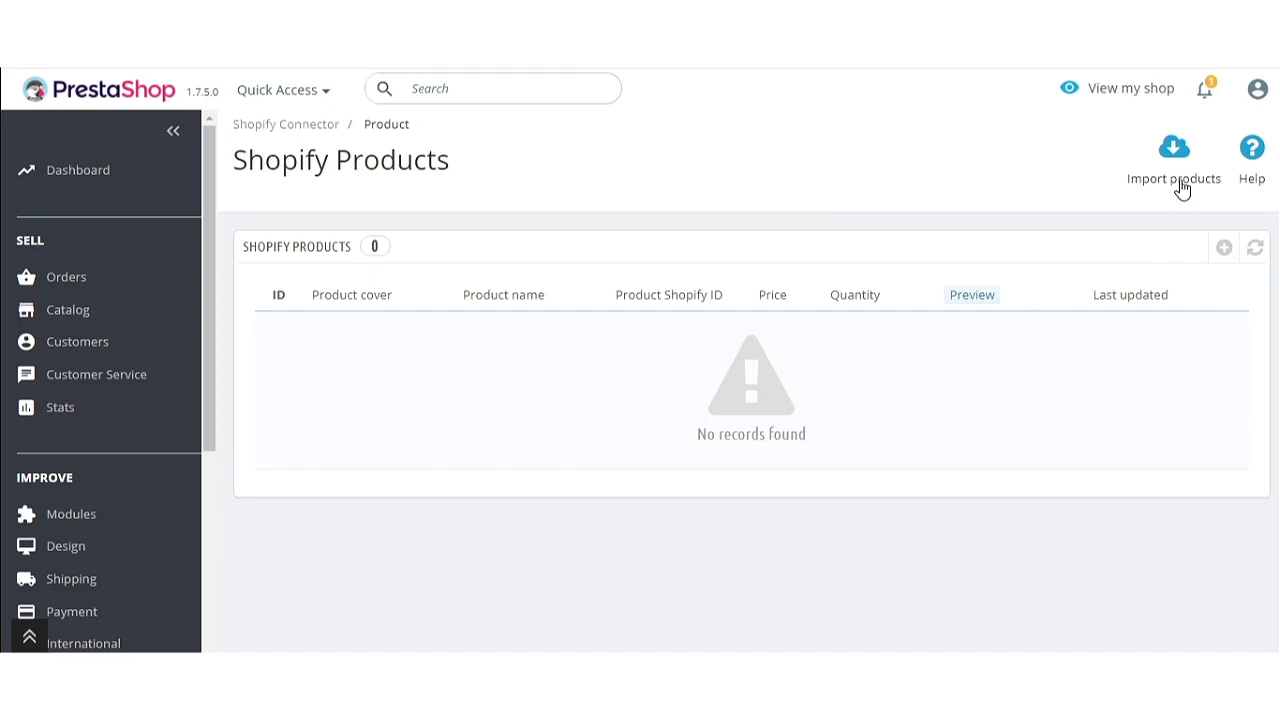
pyautogui.click(1180, 188)
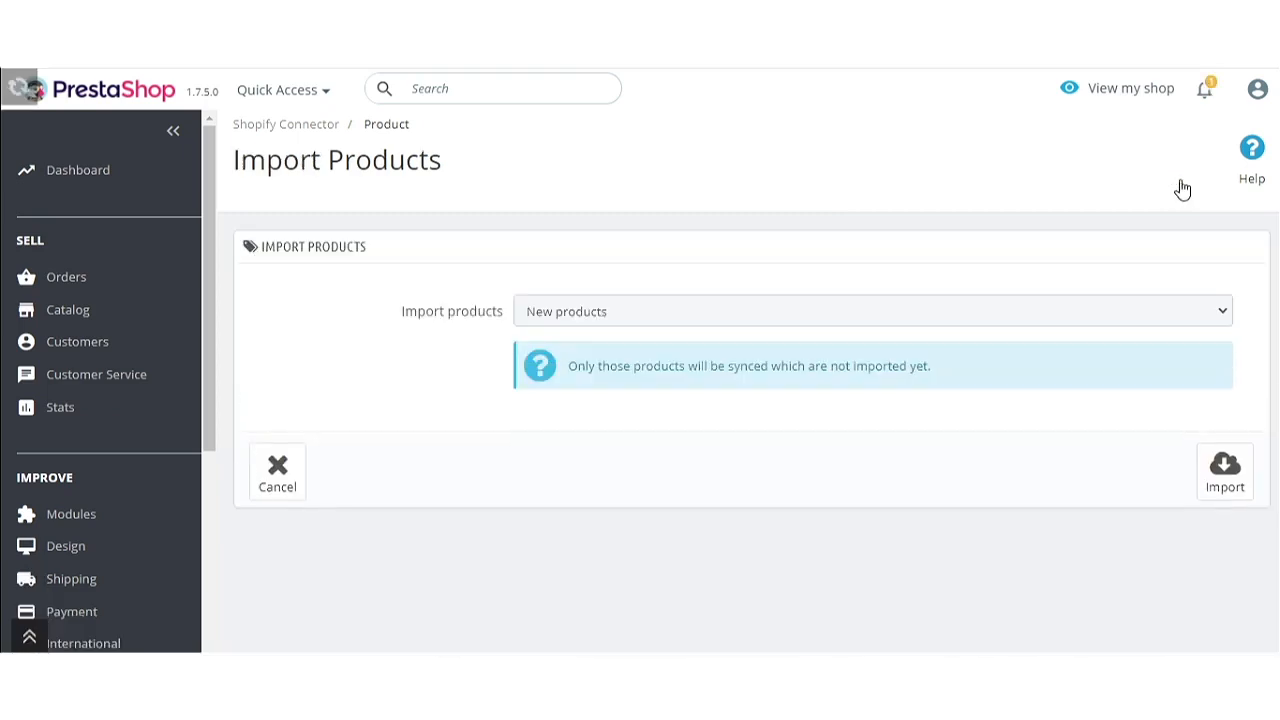
pyautogui.click(685, 321)
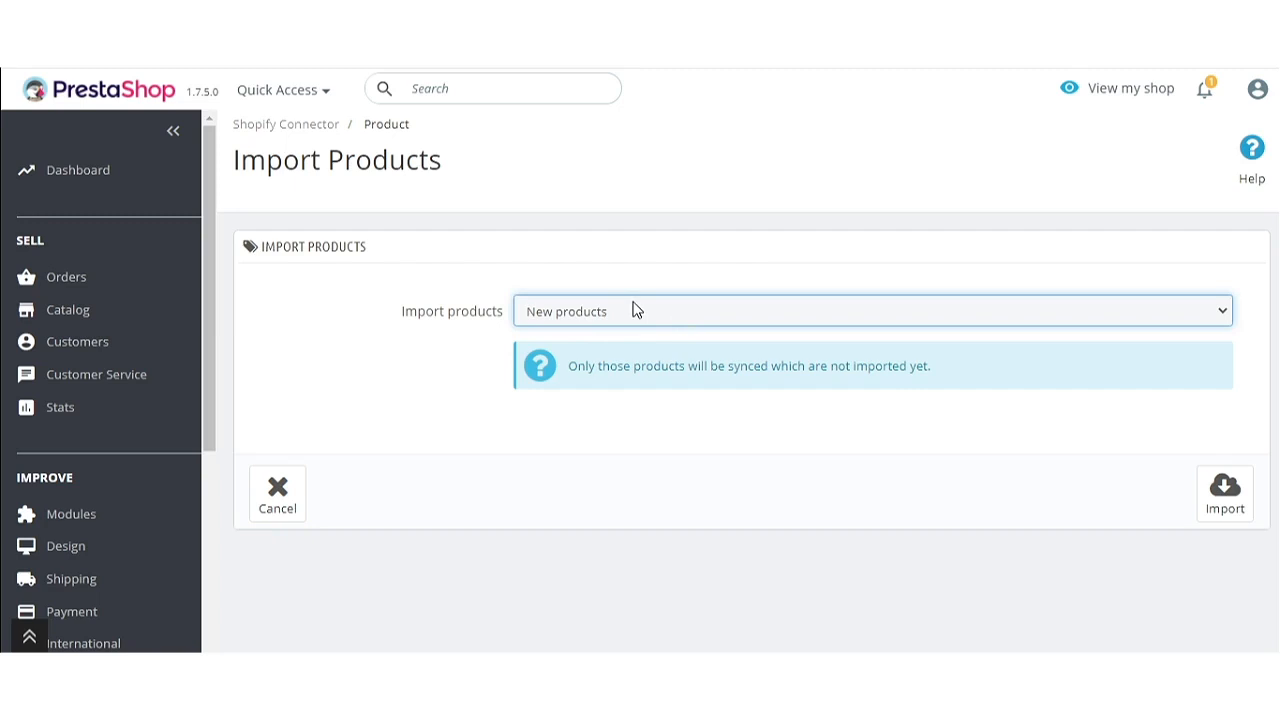
pyautogui.click(612, 365)
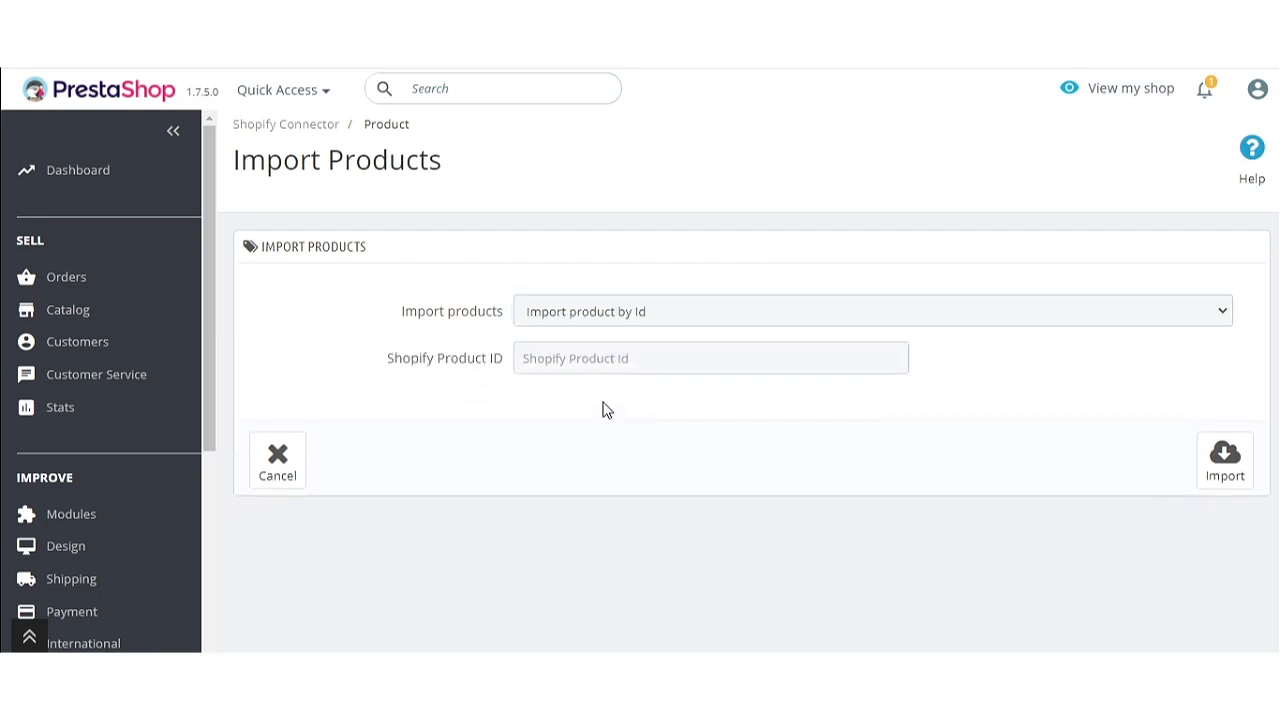
pyautogui.click(693, 320)
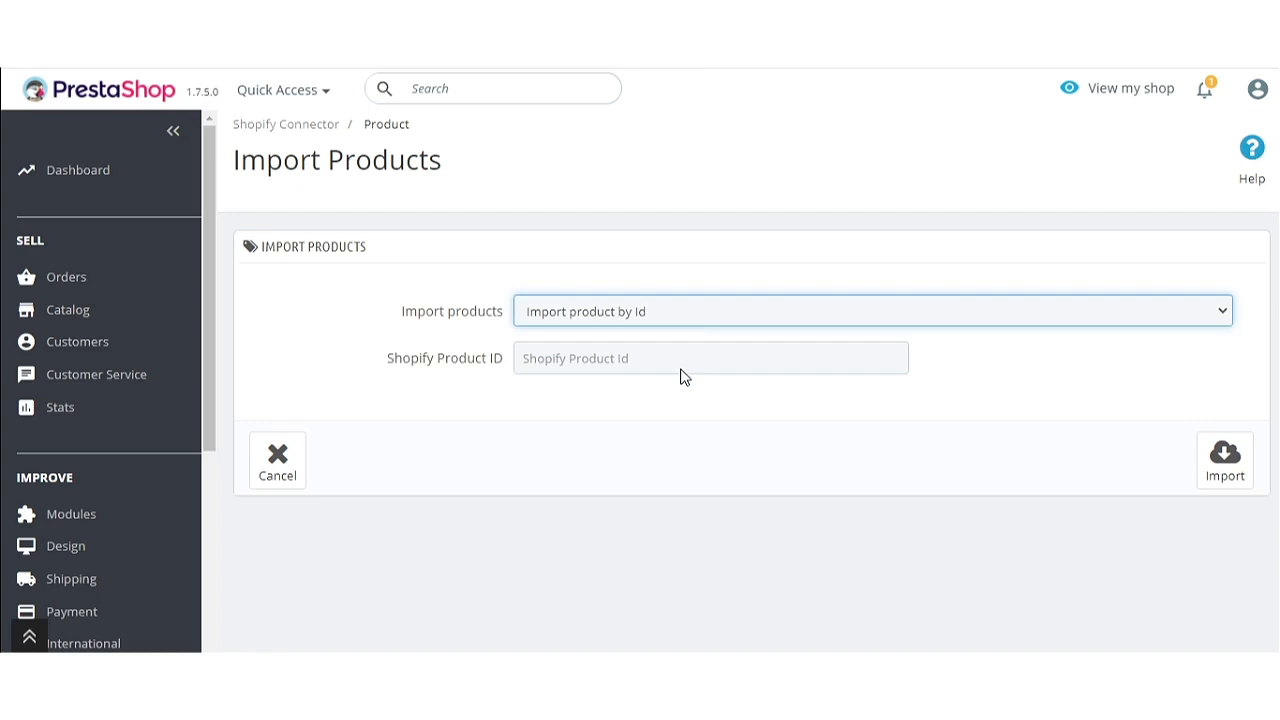
pyautogui.click(680, 375)
pyautogui.click(688, 512)
pyautogui.click(655, 315)
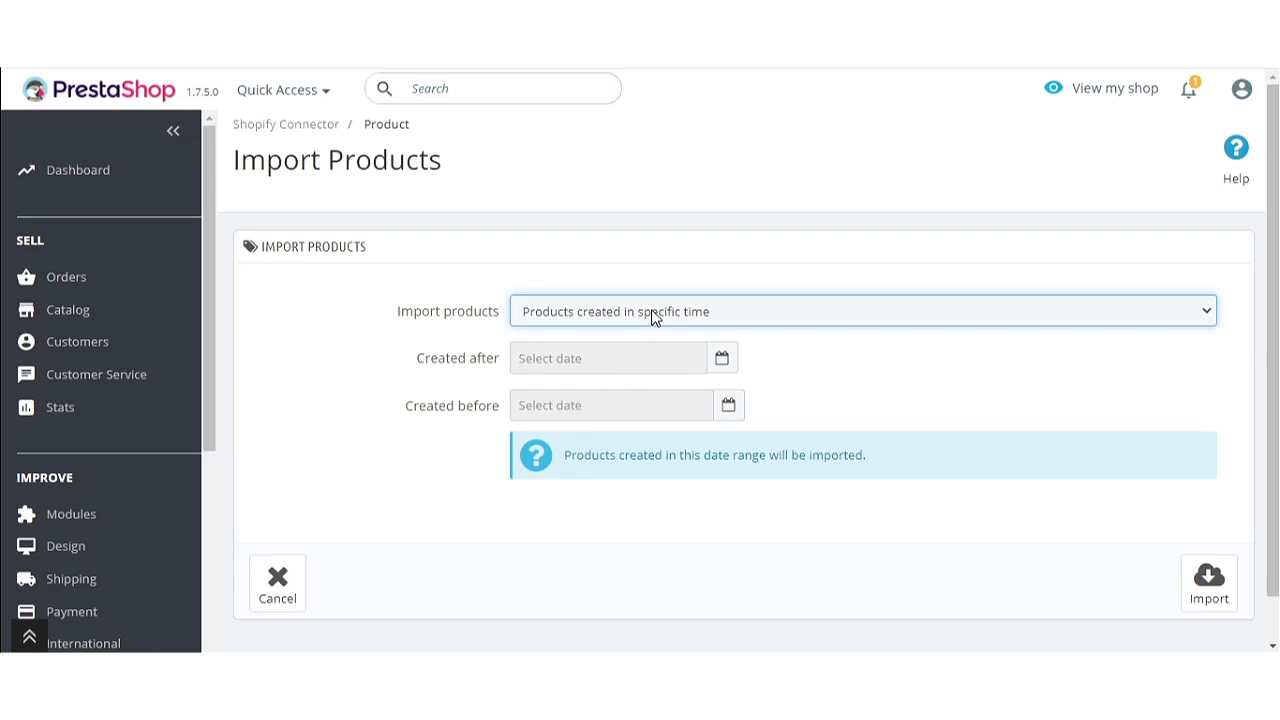
pyautogui.click(651, 400)
pyautogui.click(676, 483)
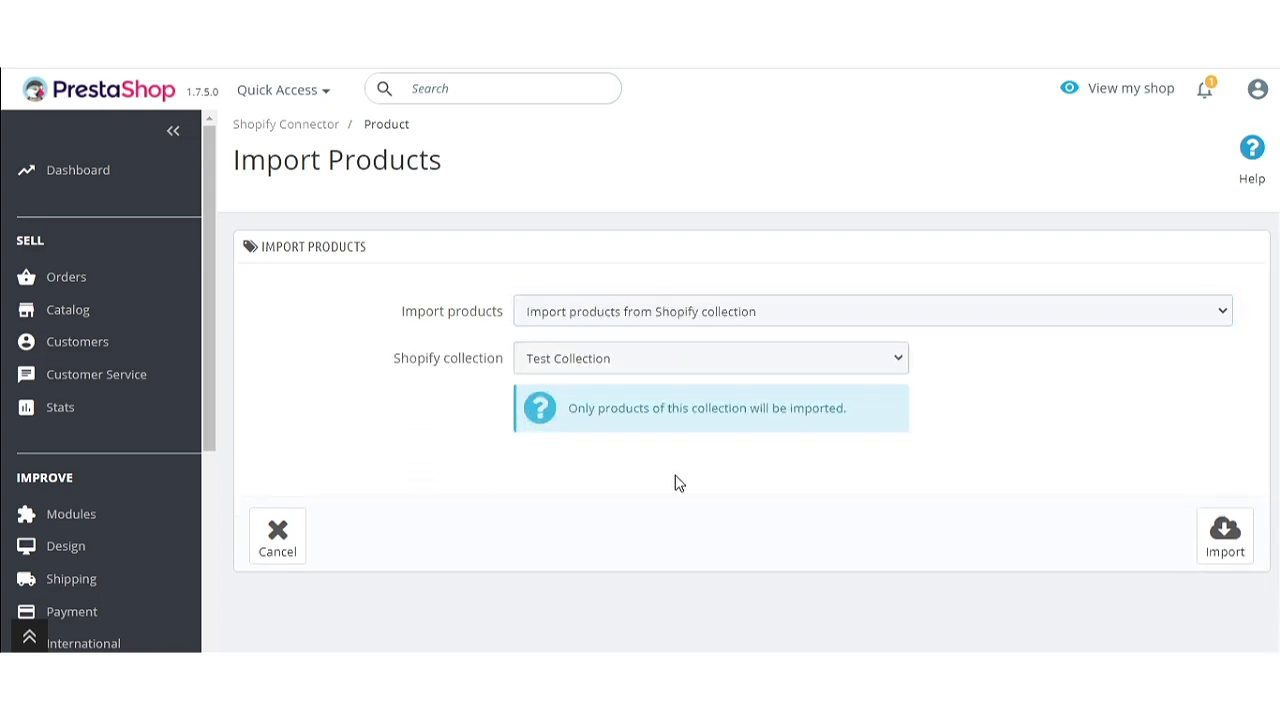
# - Import all products from Shopify and follow the import through to its end
pyautogui.click(712, 316)
pyautogui.click(679, 403)
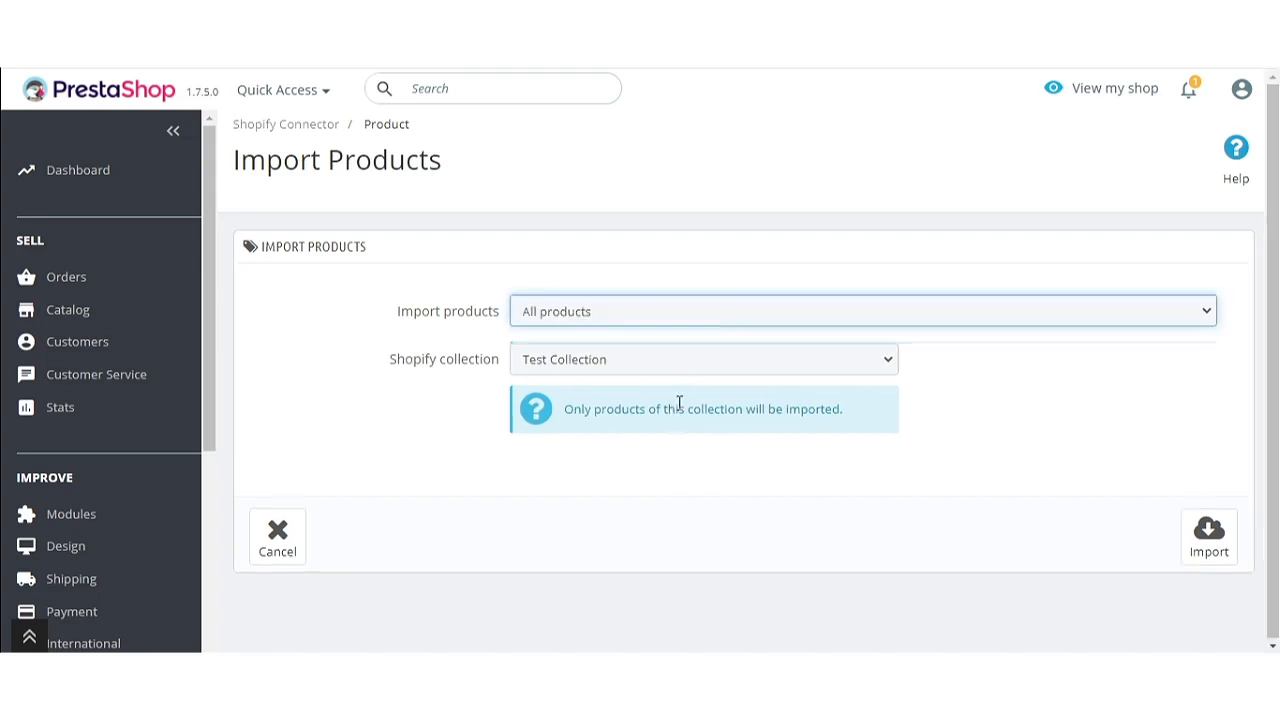
pyautogui.click(686, 491)
pyautogui.click(1218, 512)
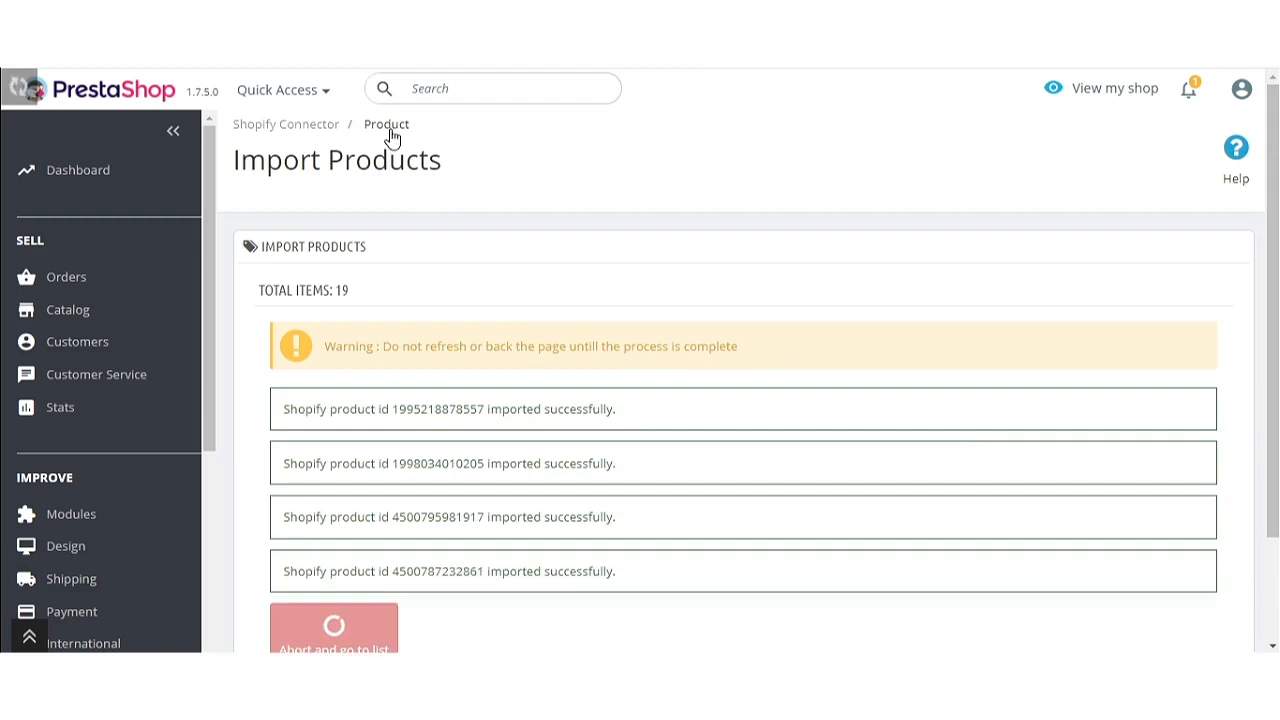
pyautogui.scroll(-3, 591, 443)
pyautogui.scroll(-5, 591, 438)
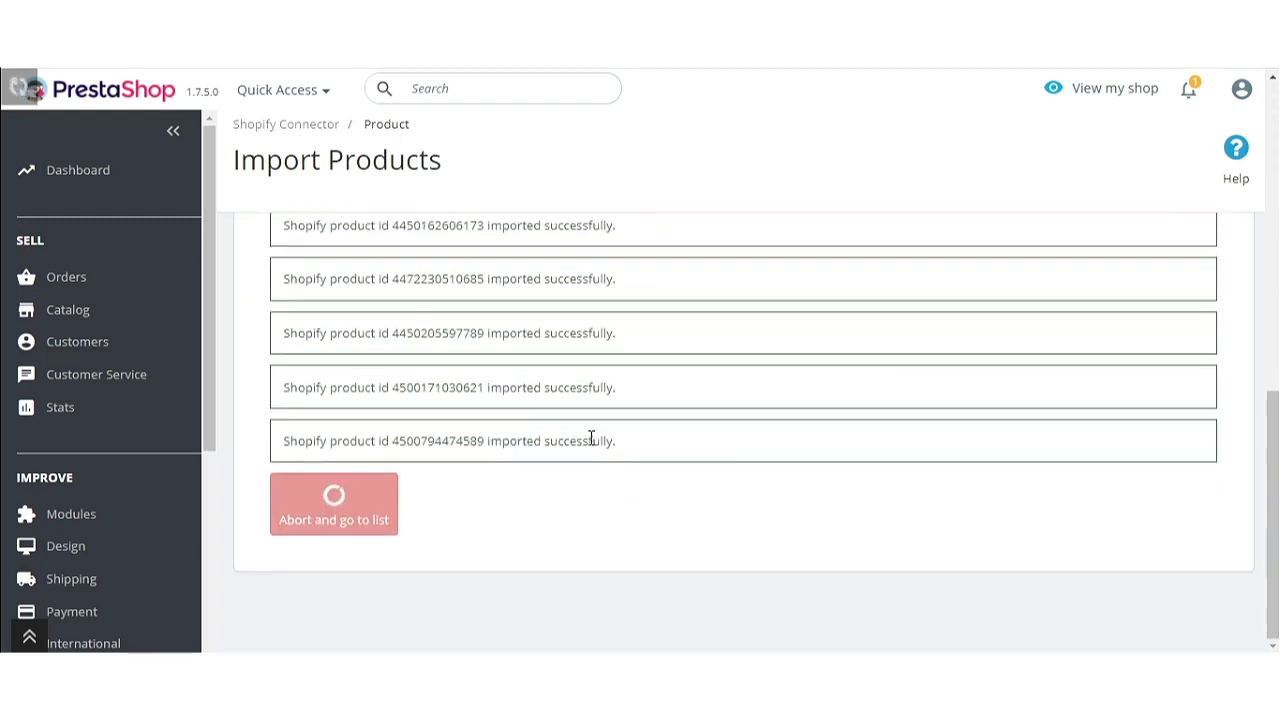
pyautogui.scroll(-2, 591, 438)
pyautogui.scroll(-2, 591, 438)
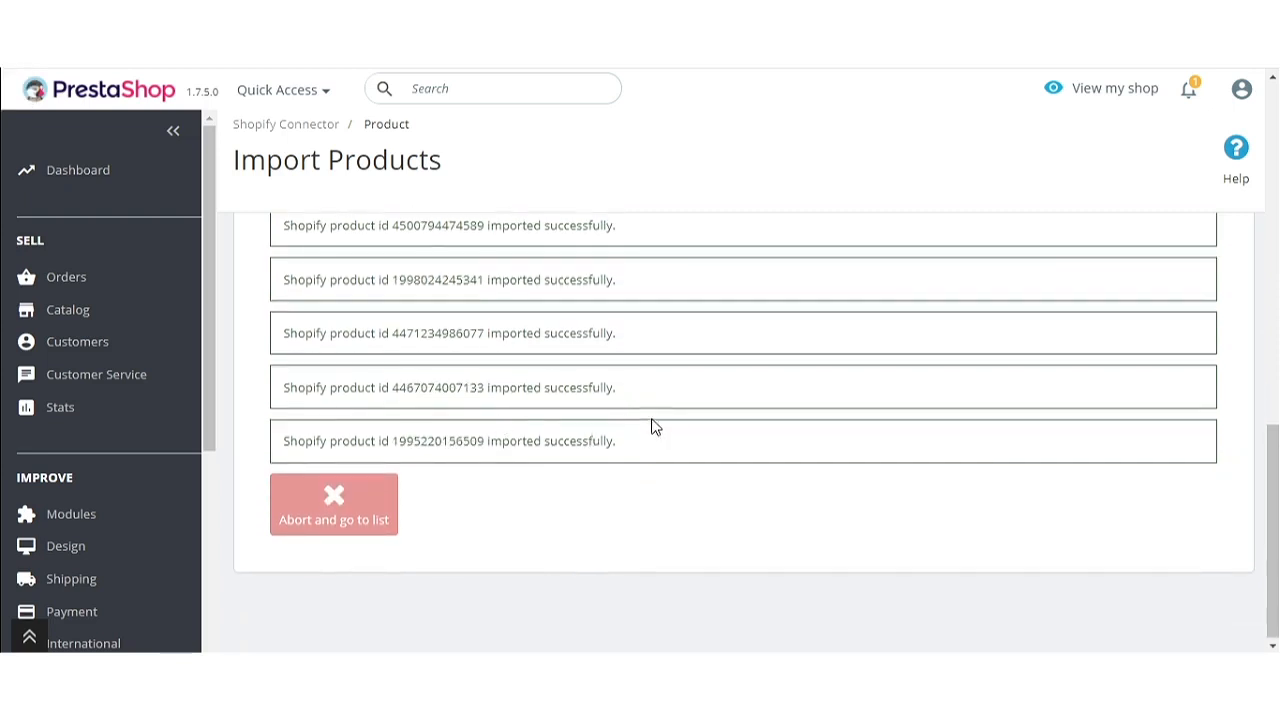
pyautogui.scroll(10, 651, 425)
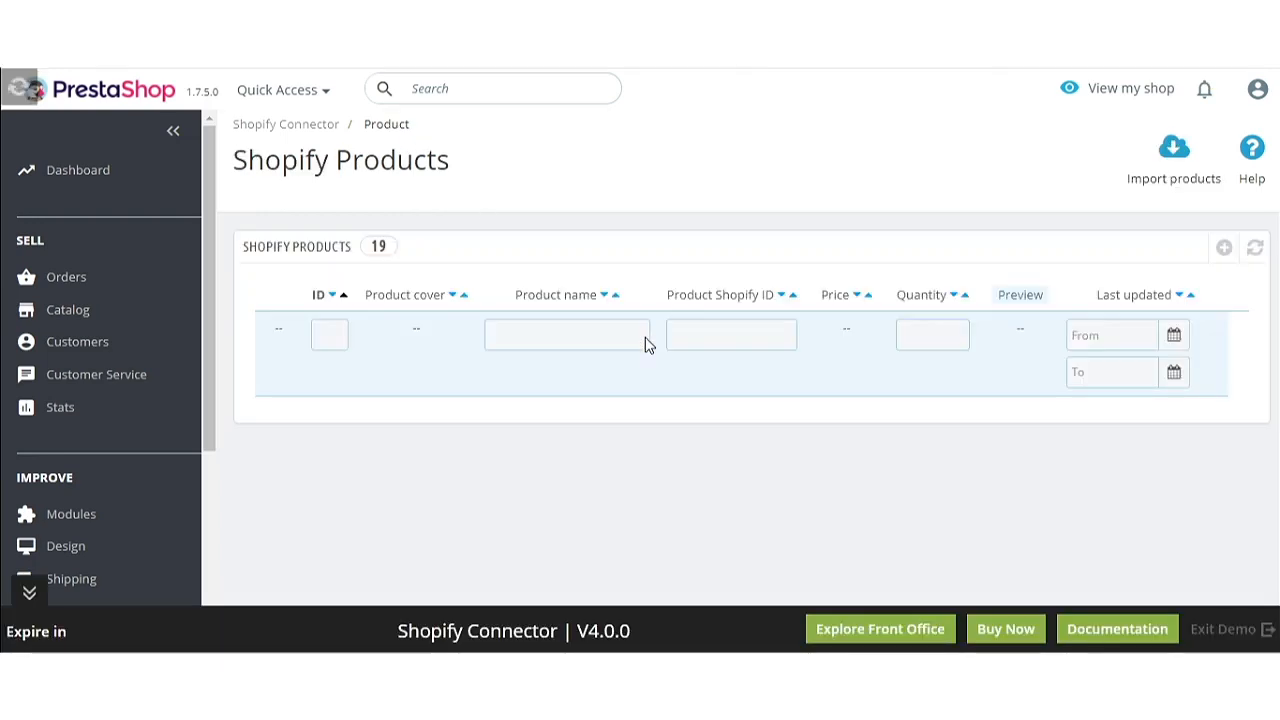
# - Examine the imported Shopify products list and the row actions for the first product
pyautogui.scroll(-2, 641, 350)
pyautogui.scroll(2, 640, 352)
pyautogui.scroll(-3, 640, 352)
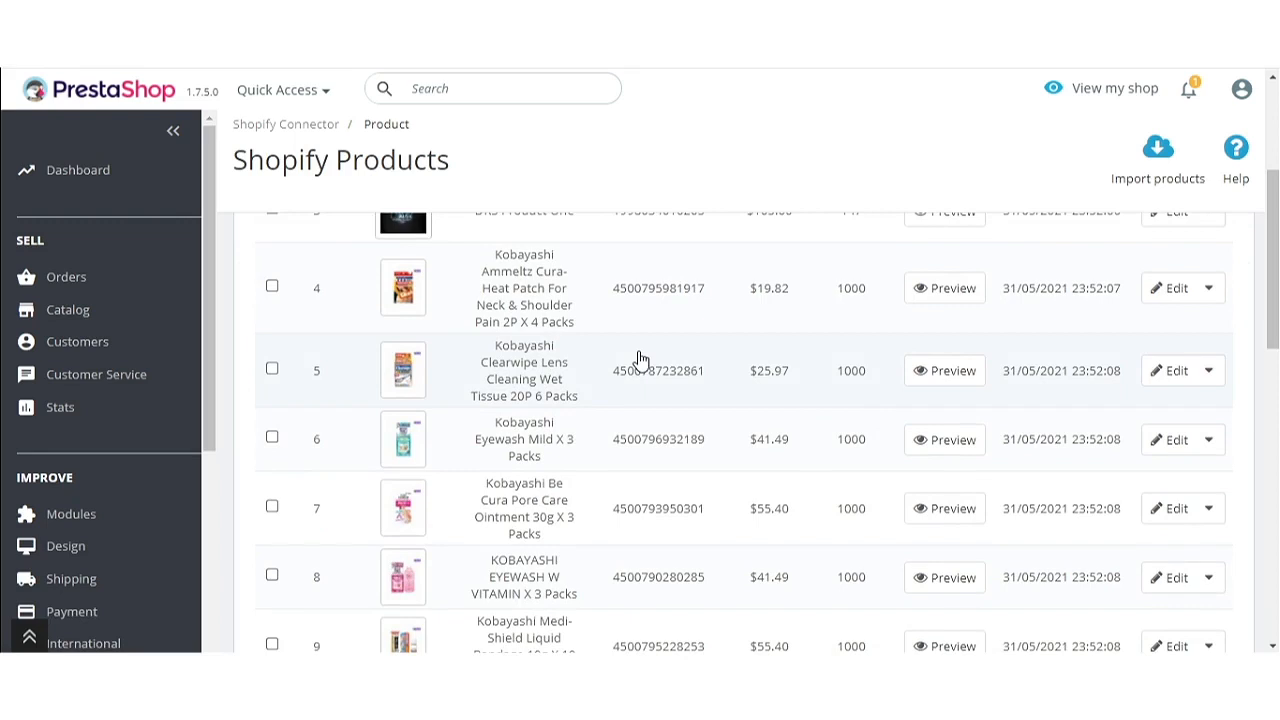
pyautogui.moveTo(452, 162); pyautogui.dragTo(235, 162)
pyautogui.click(636, 174)
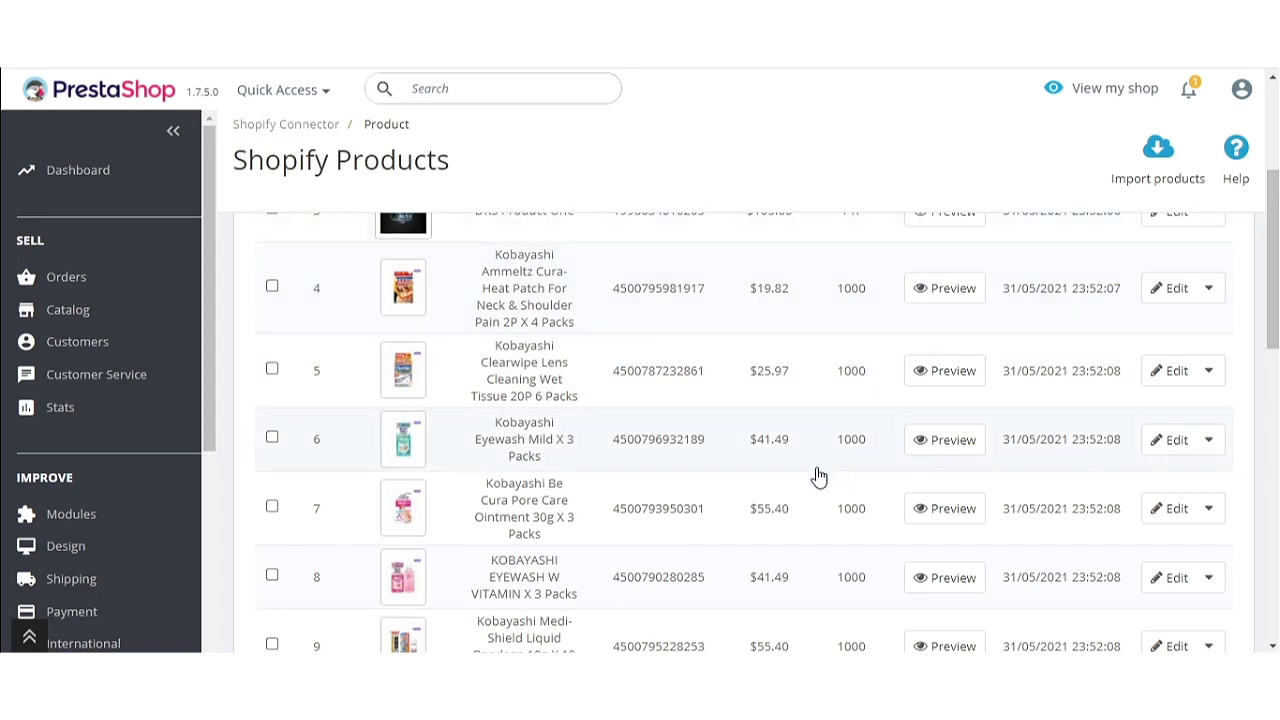
pyautogui.scroll(3, 814, 477)
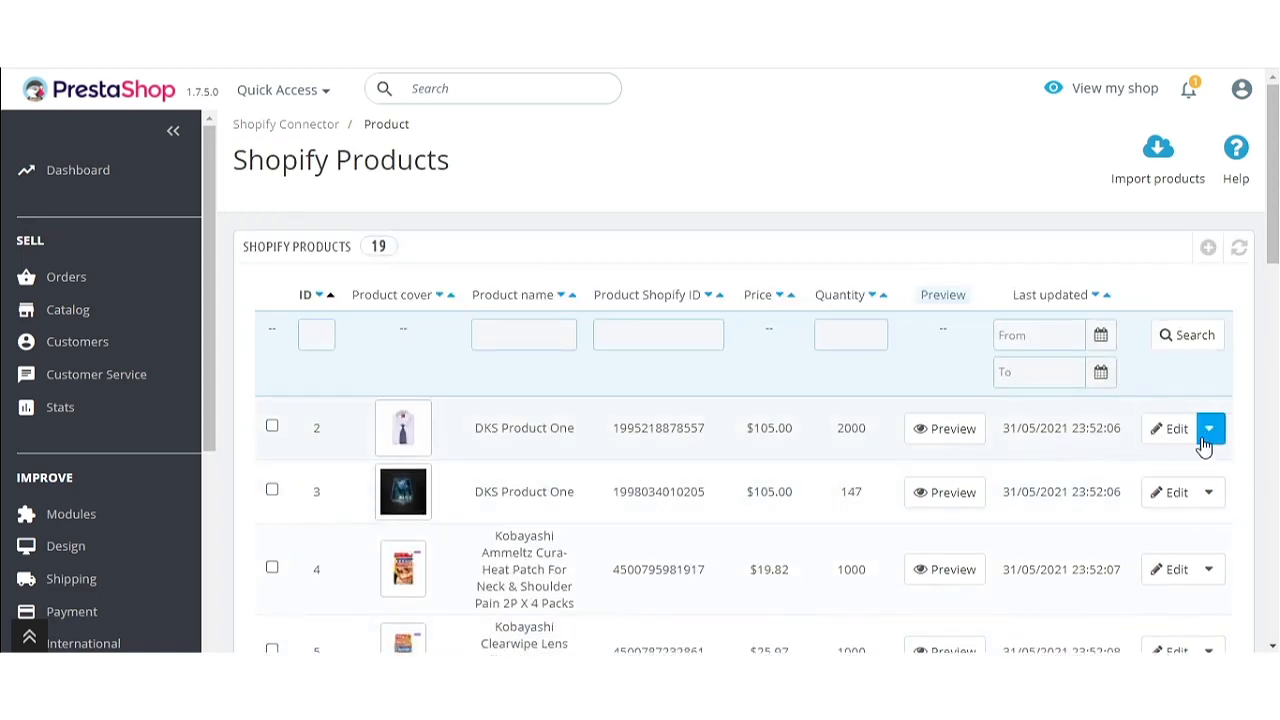
pyautogui.click(1210, 430)
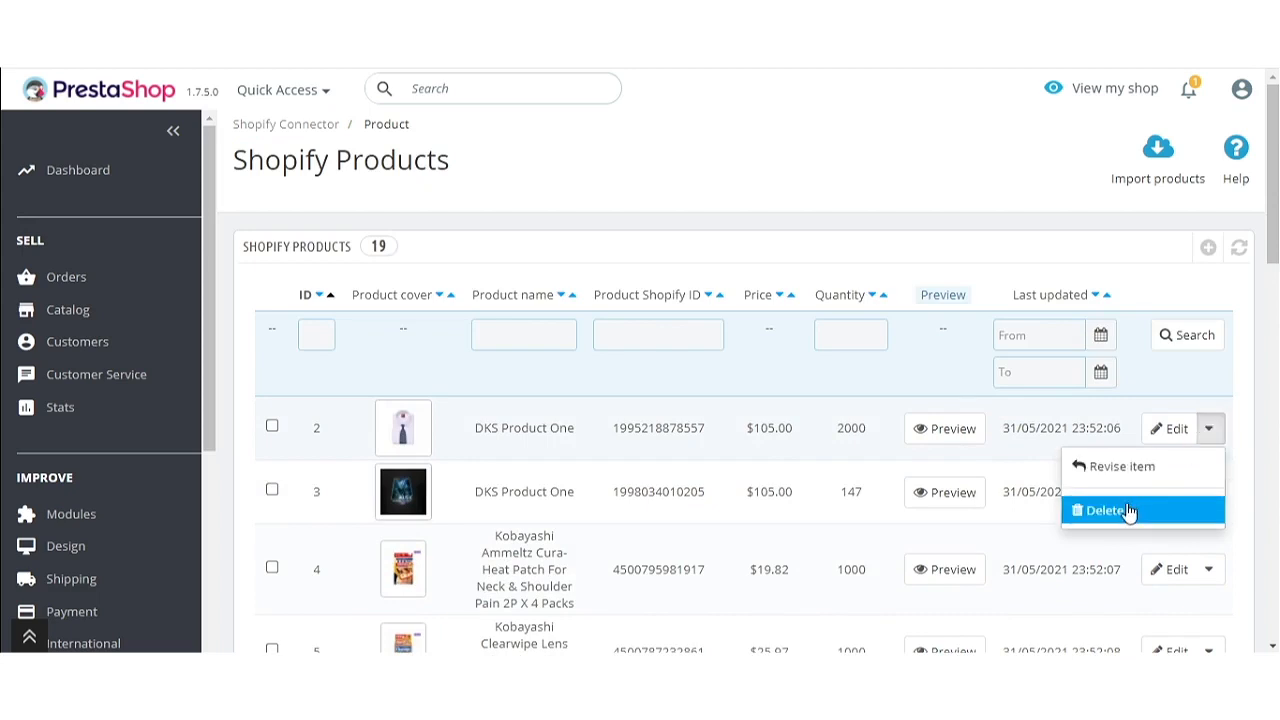
# - Open the import form for Shopify orders
pyautogui.scroll(-4, 108, 466)
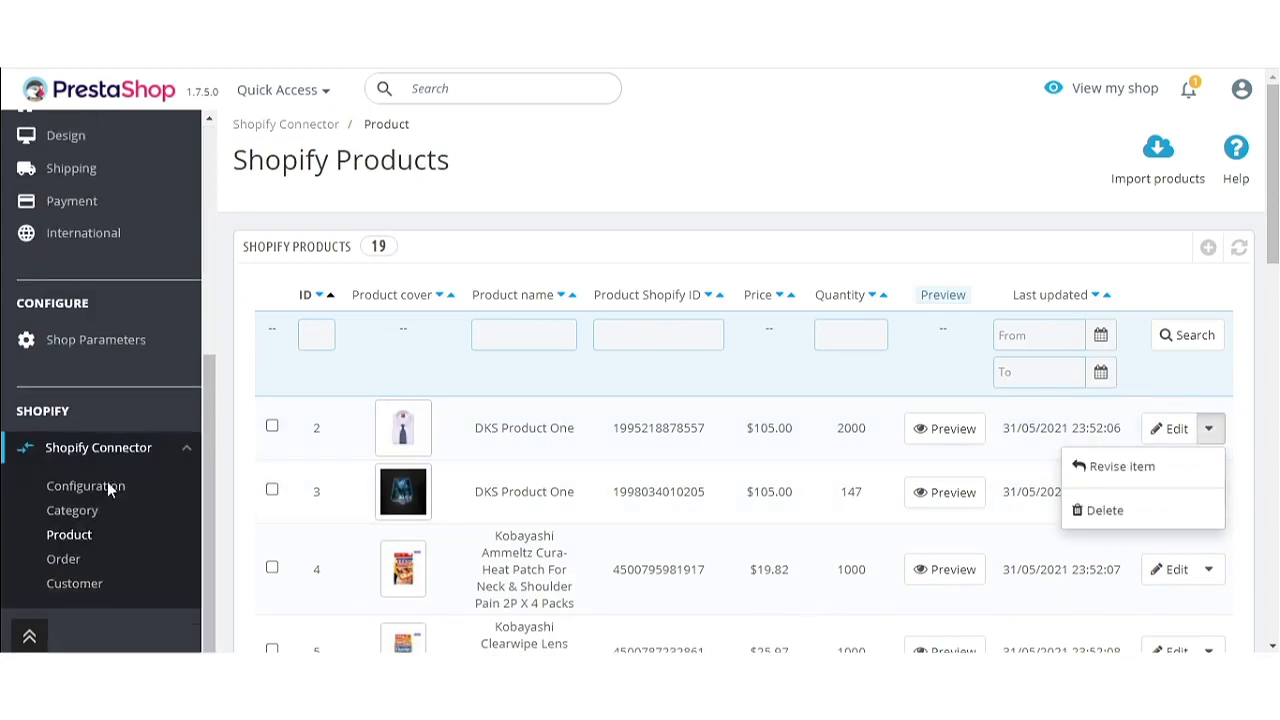
pyautogui.click(77, 567)
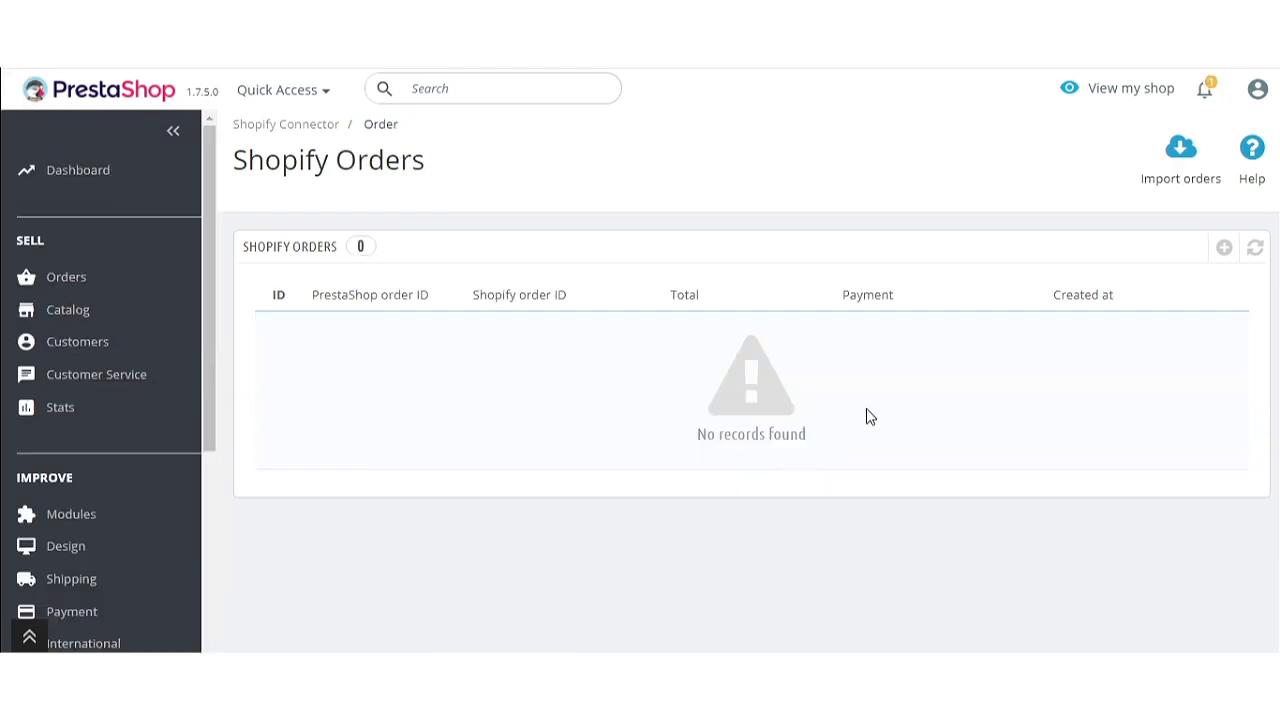
pyautogui.click(1168, 177)
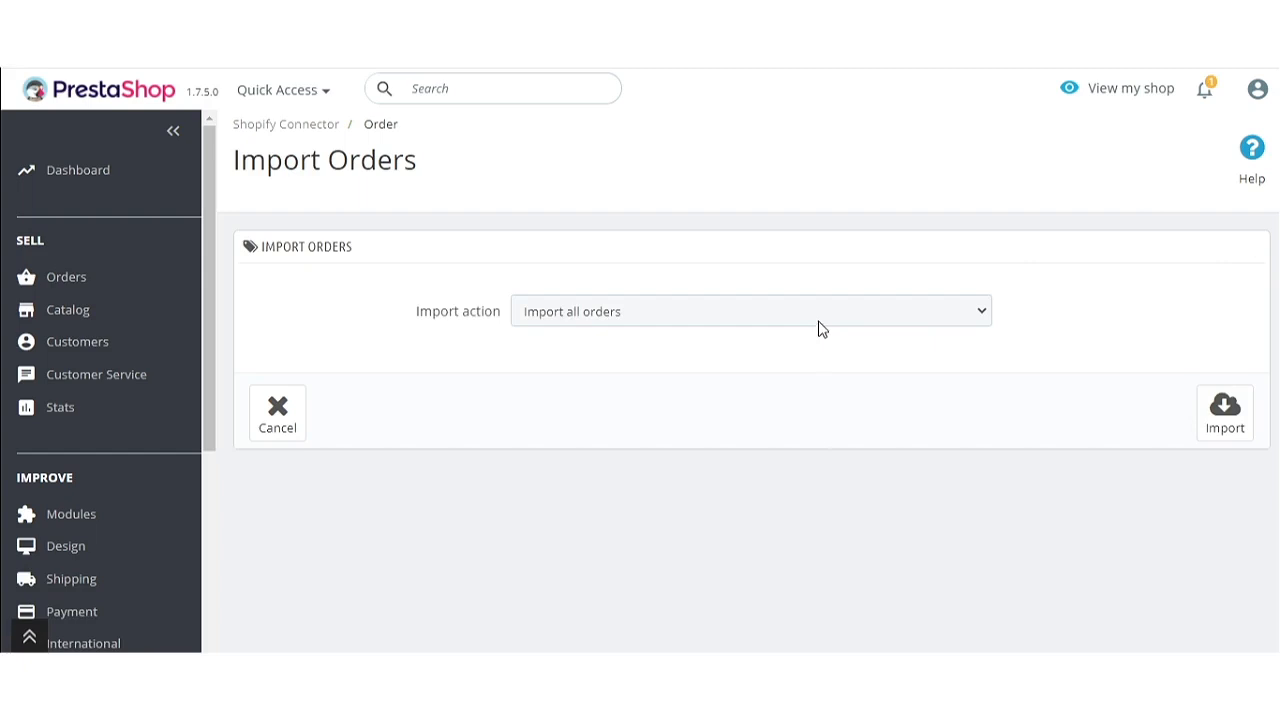
# - Review the order import actions by choosing Import order by ID and Import orders in specific dates to view their fields
pyautogui.click(645, 320)
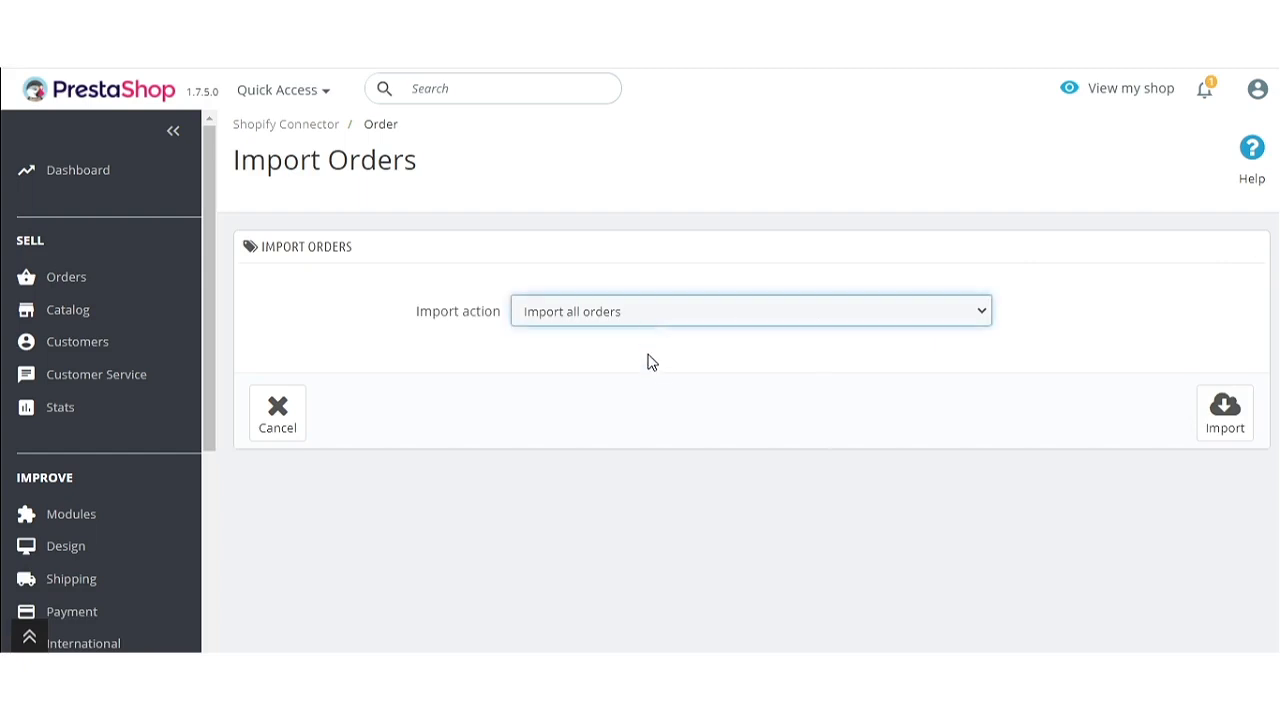
pyautogui.click(649, 356)
pyautogui.click(659, 416)
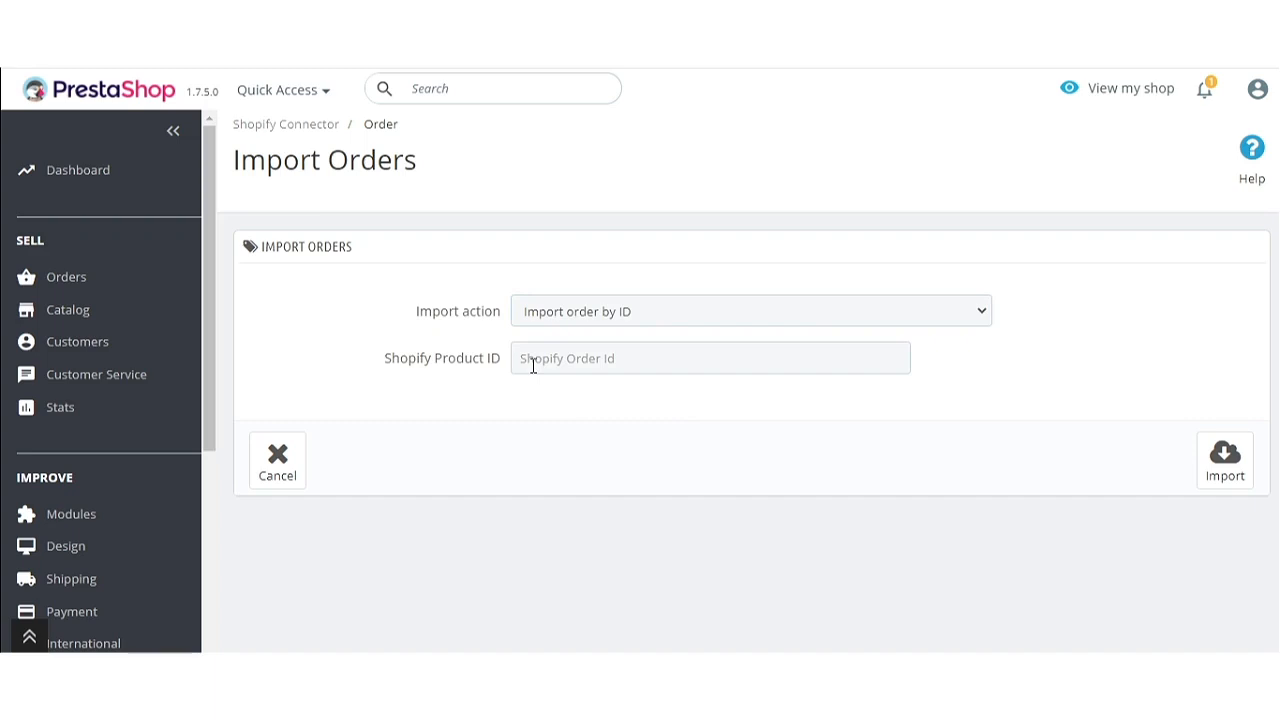
pyautogui.click(624, 318)
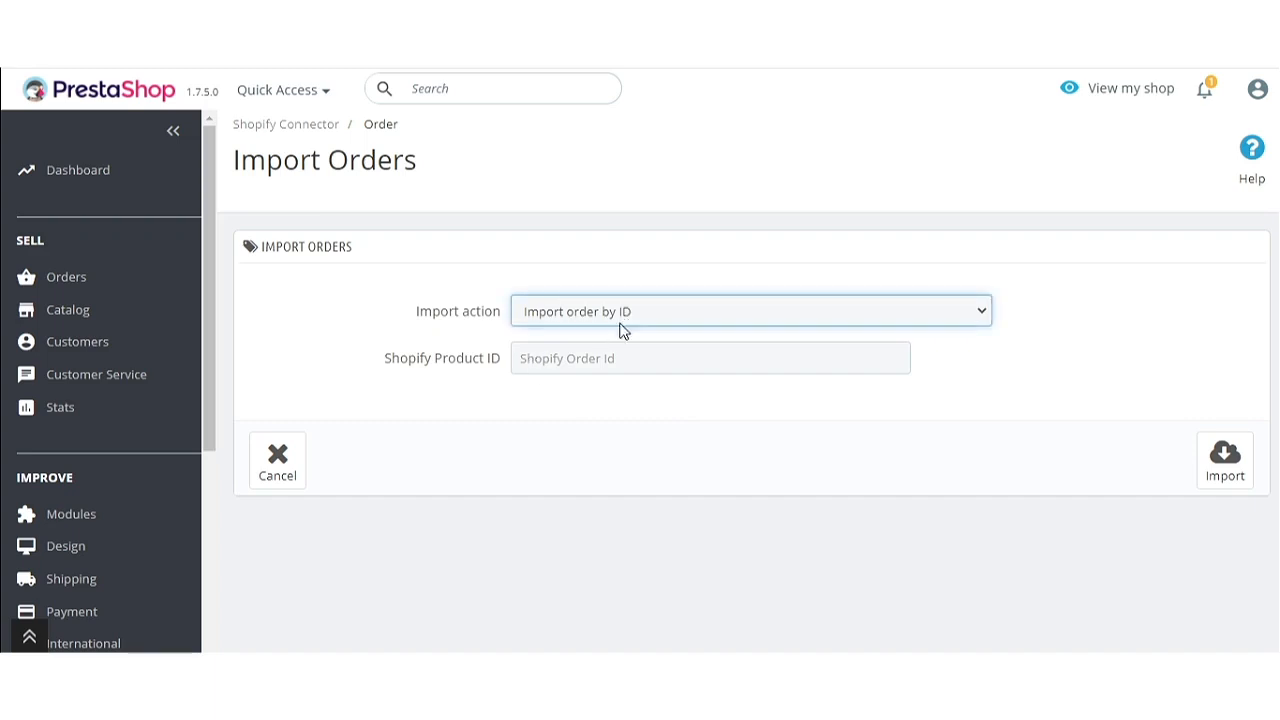
pyautogui.click(624, 378)
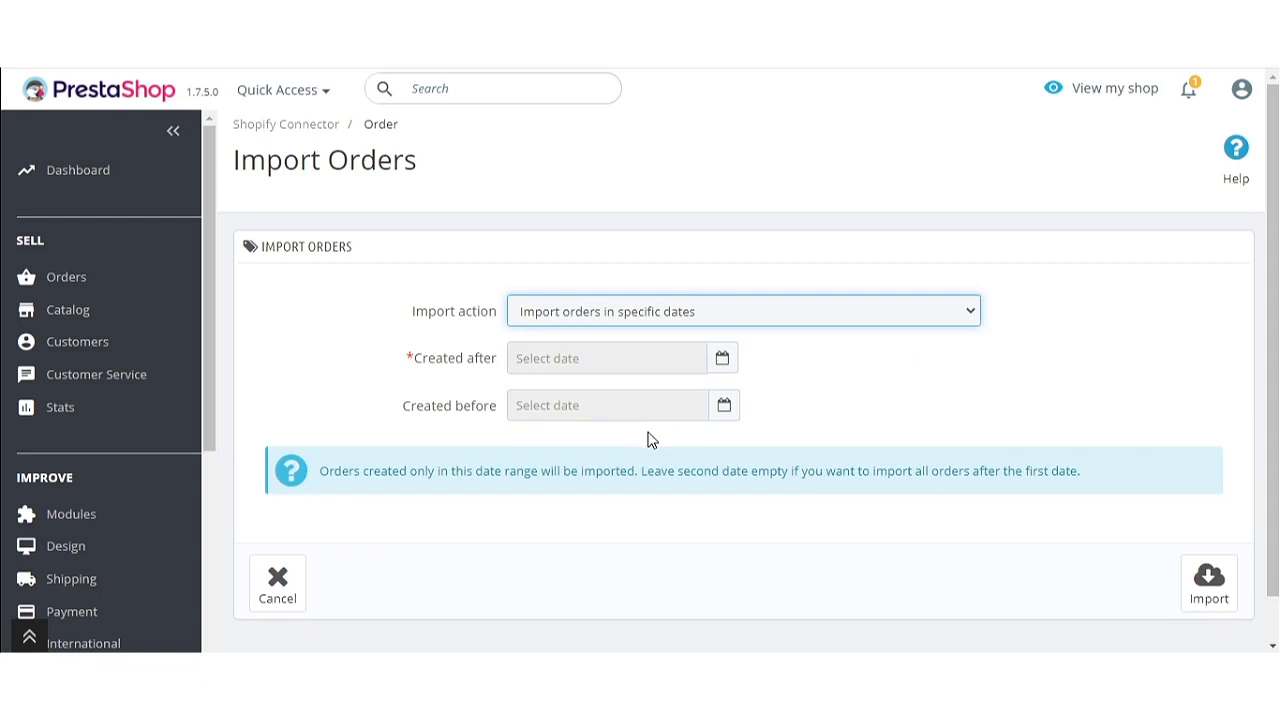
pyautogui.click(828, 414)
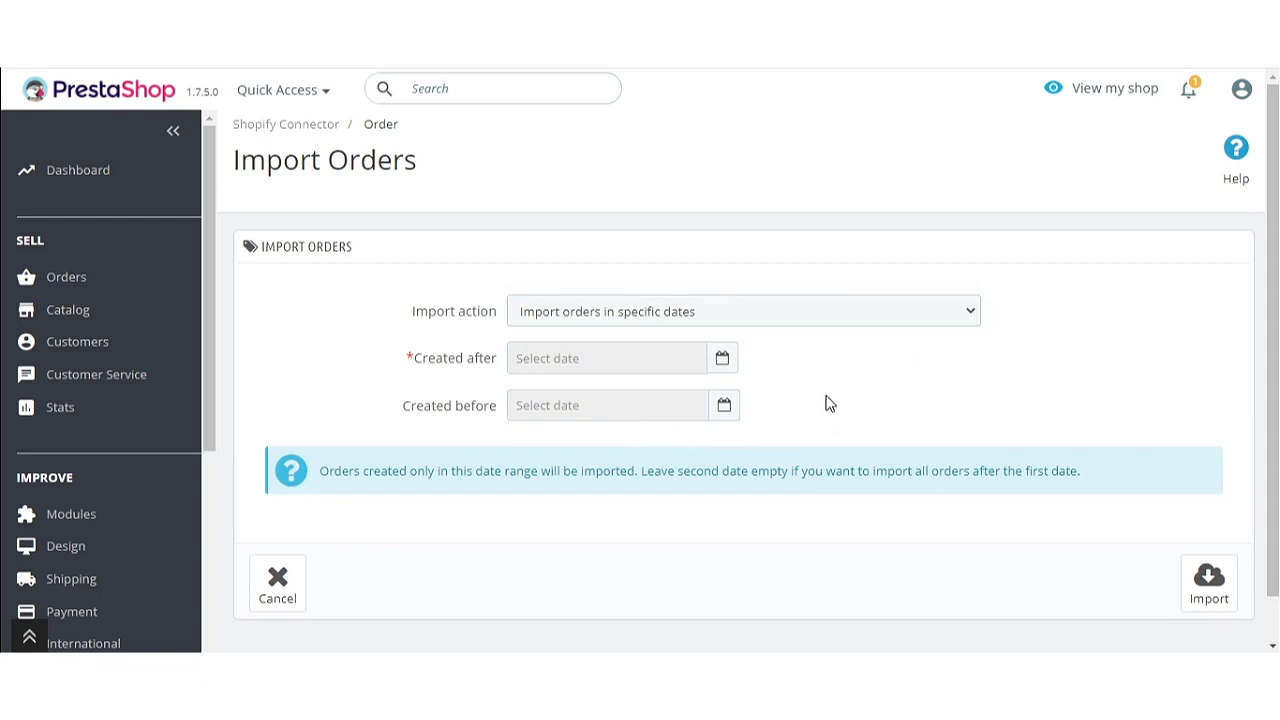
# - Set the order import action to Import all orders and run the import from Shopify
pyautogui.click(828, 324)
pyautogui.click(683, 344)
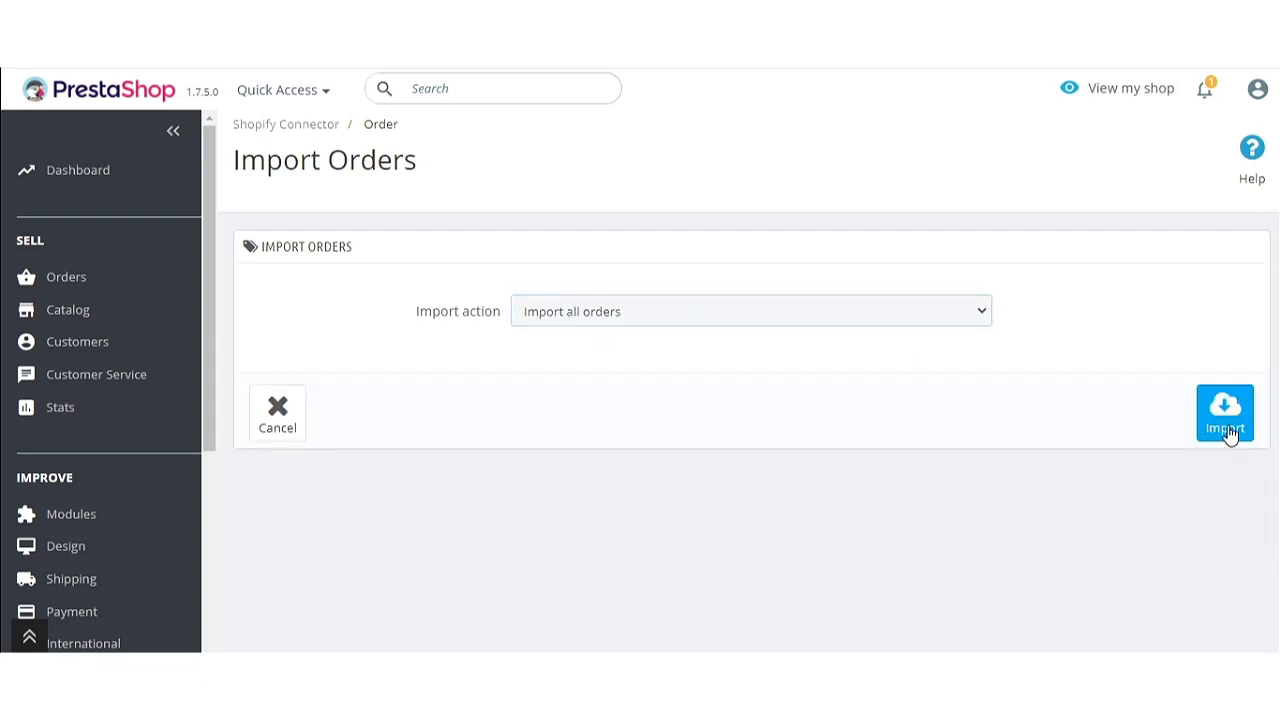
pyautogui.click(1230, 435)
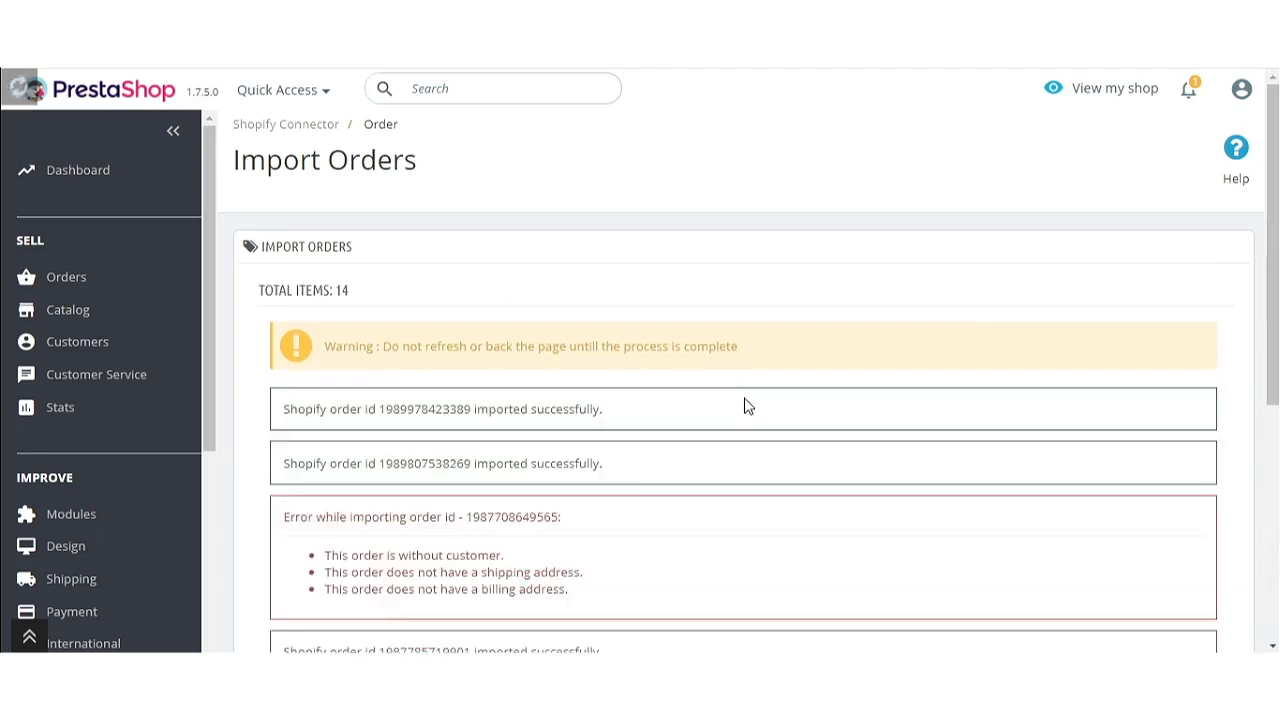
# - Return to the Shopify Orders list and look through the imported orders
pyautogui.click(373, 130)
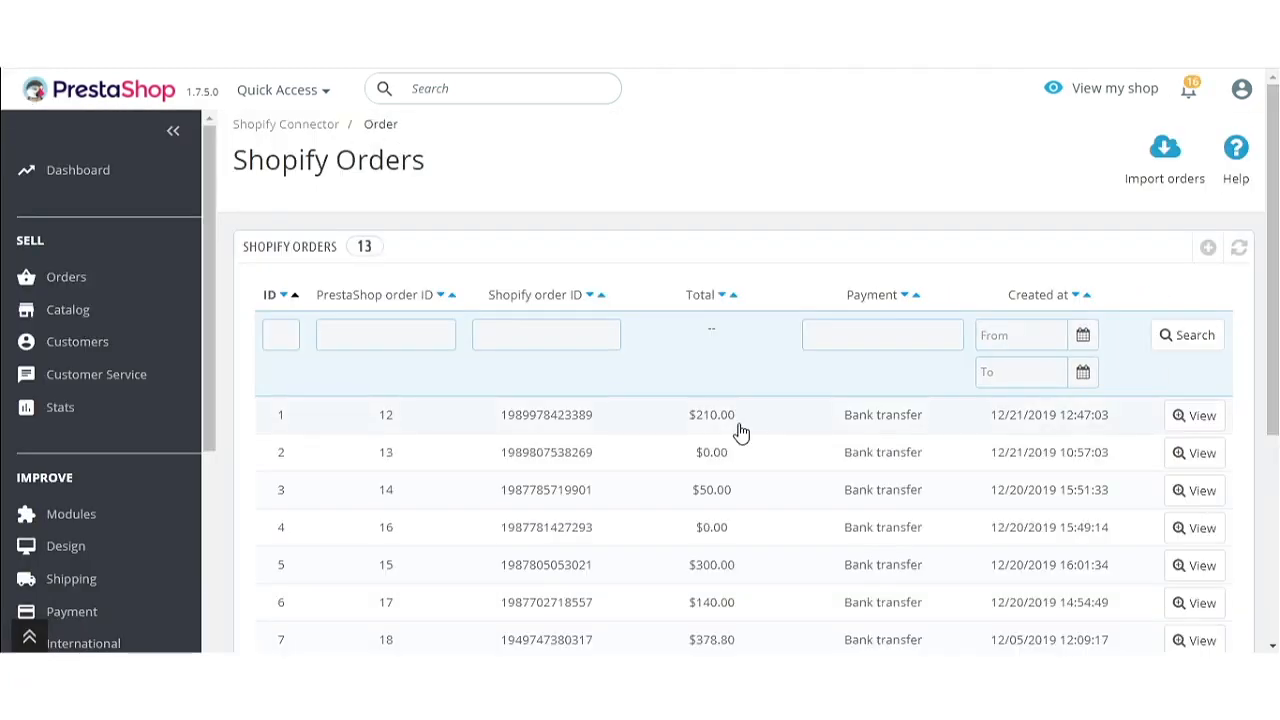
pyautogui.scroll(-3, 740, 432)
pyautogui.scroll(1, 740, 432)
pyautogui.scroll(-2, 740, 432)
pyautogui.scroll(5, 740, 432)
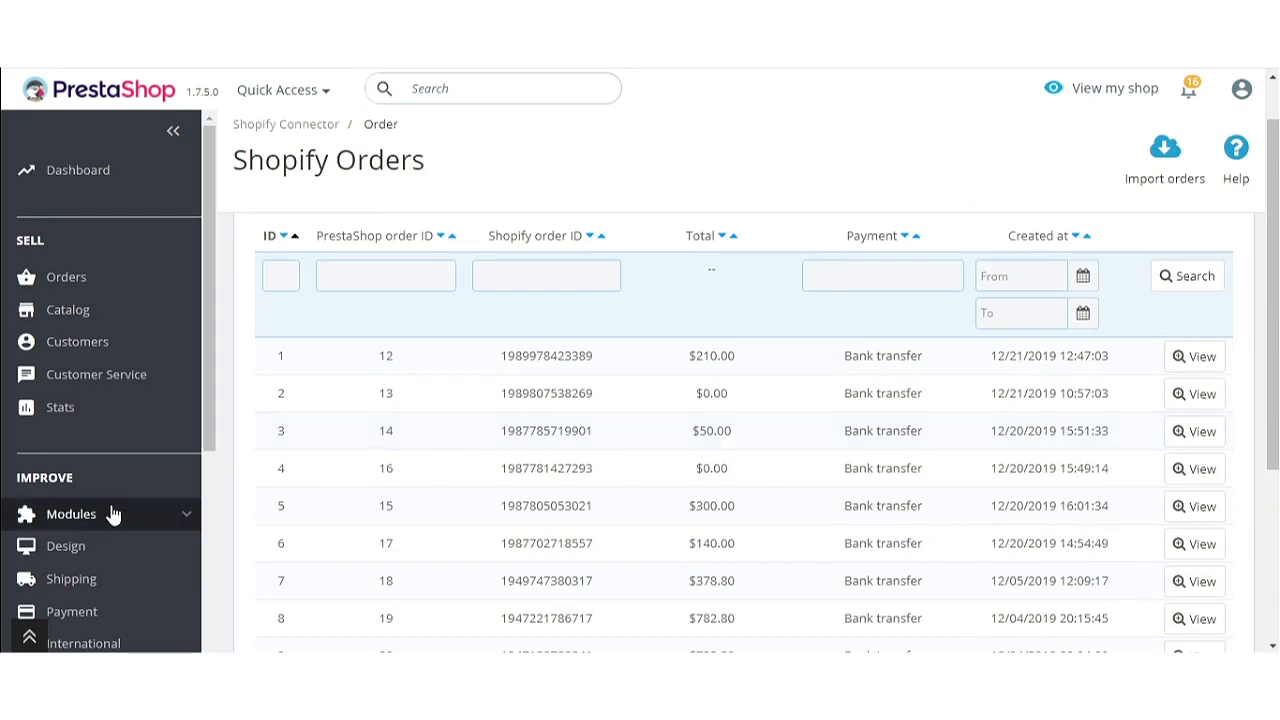
# - Go to the Shopify Connector's customer list and open the import form for Shopify customers
pyautogui.scroll(-5, 113, 514)
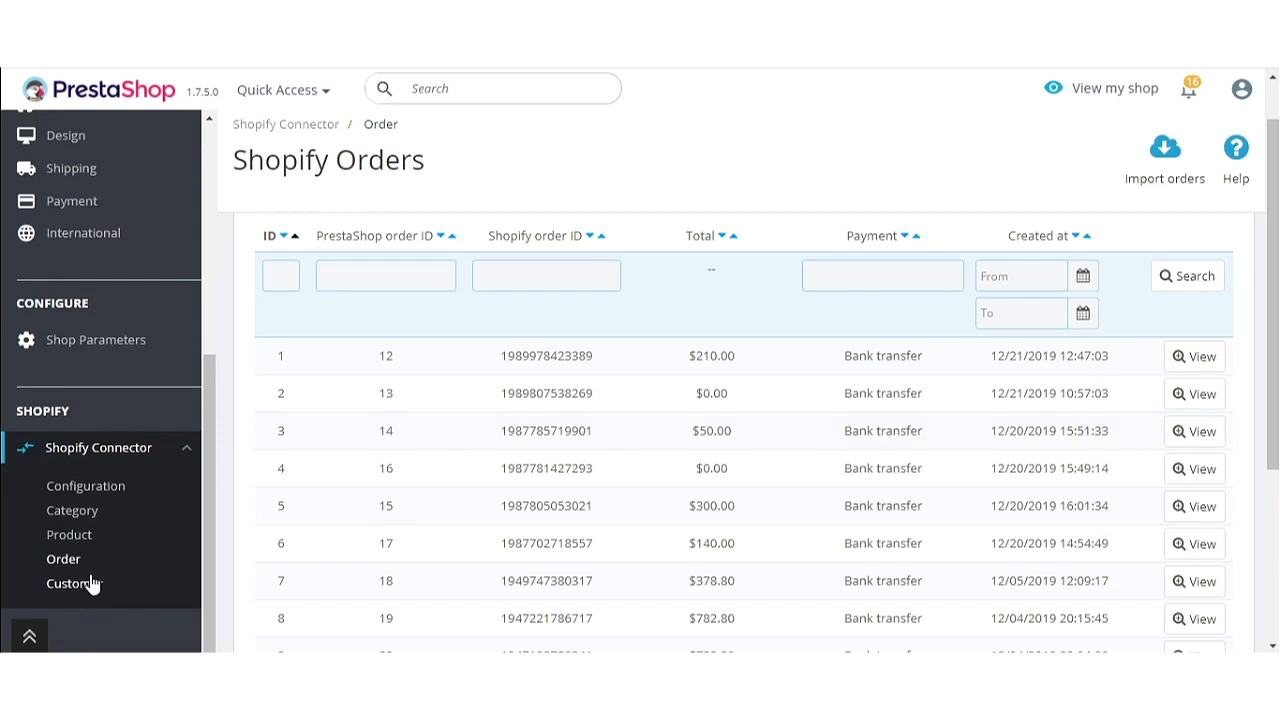
pyautogui.click(88, 583)
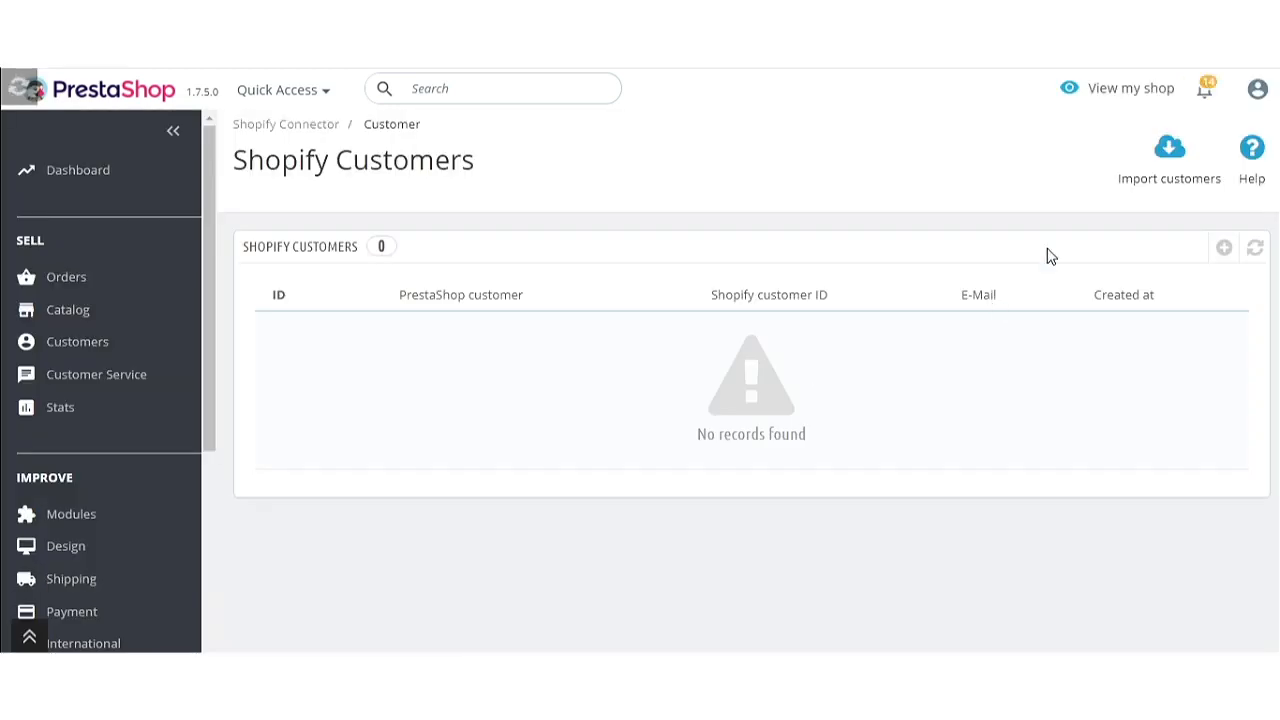
pyautogui.click(1172, 176)
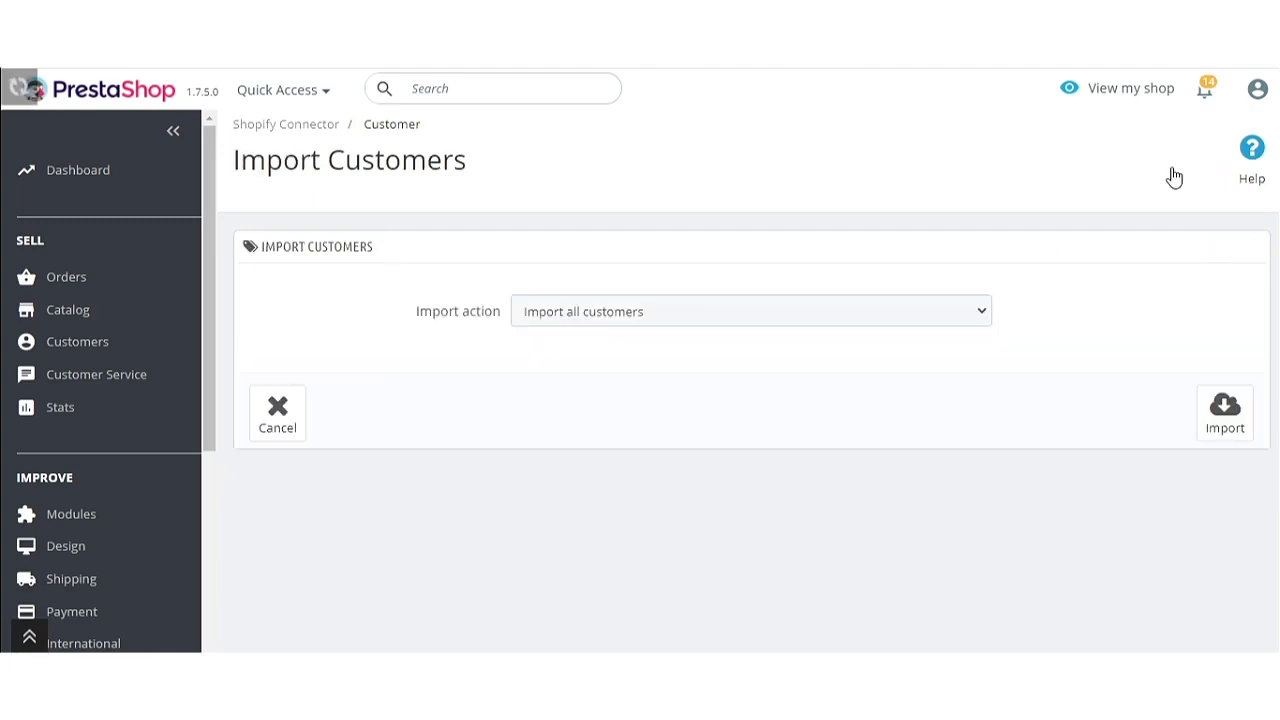
# - Review the customer import actions by choosing Import customer by ID and Import customers in specific dates to view their fields
pyautogui.click(668, 323)
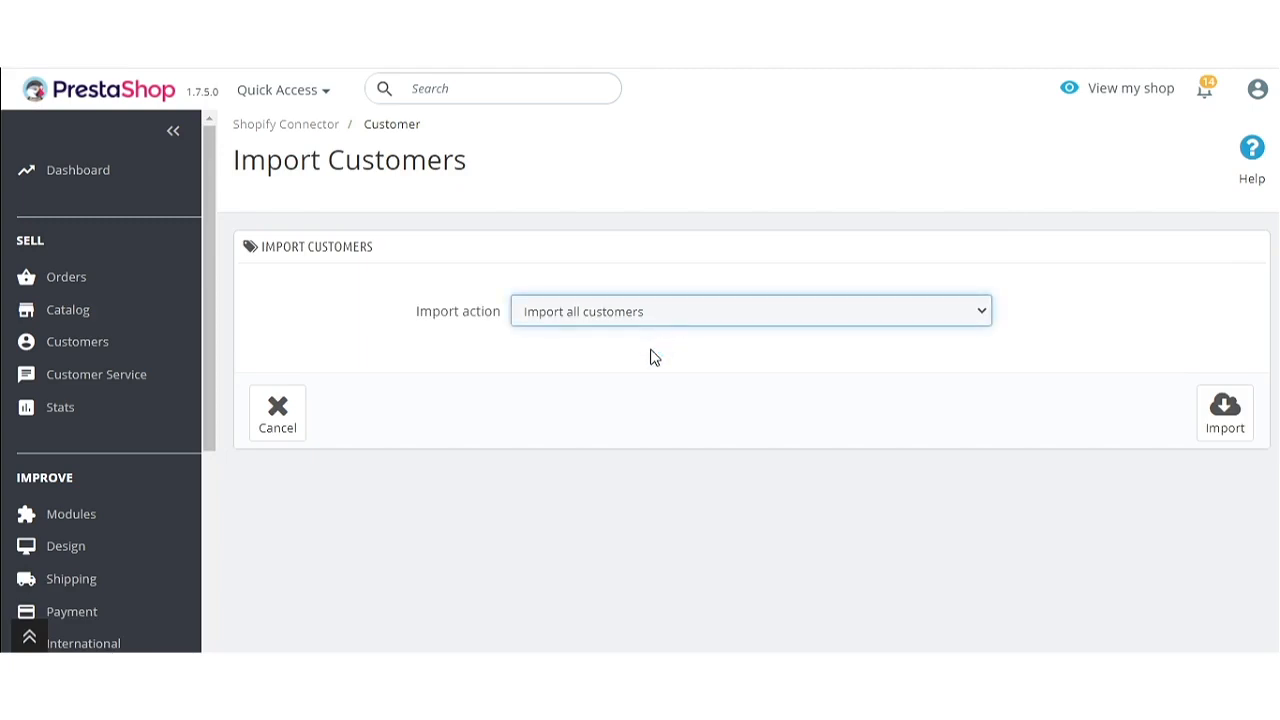
pyautogui.click(650, 357)
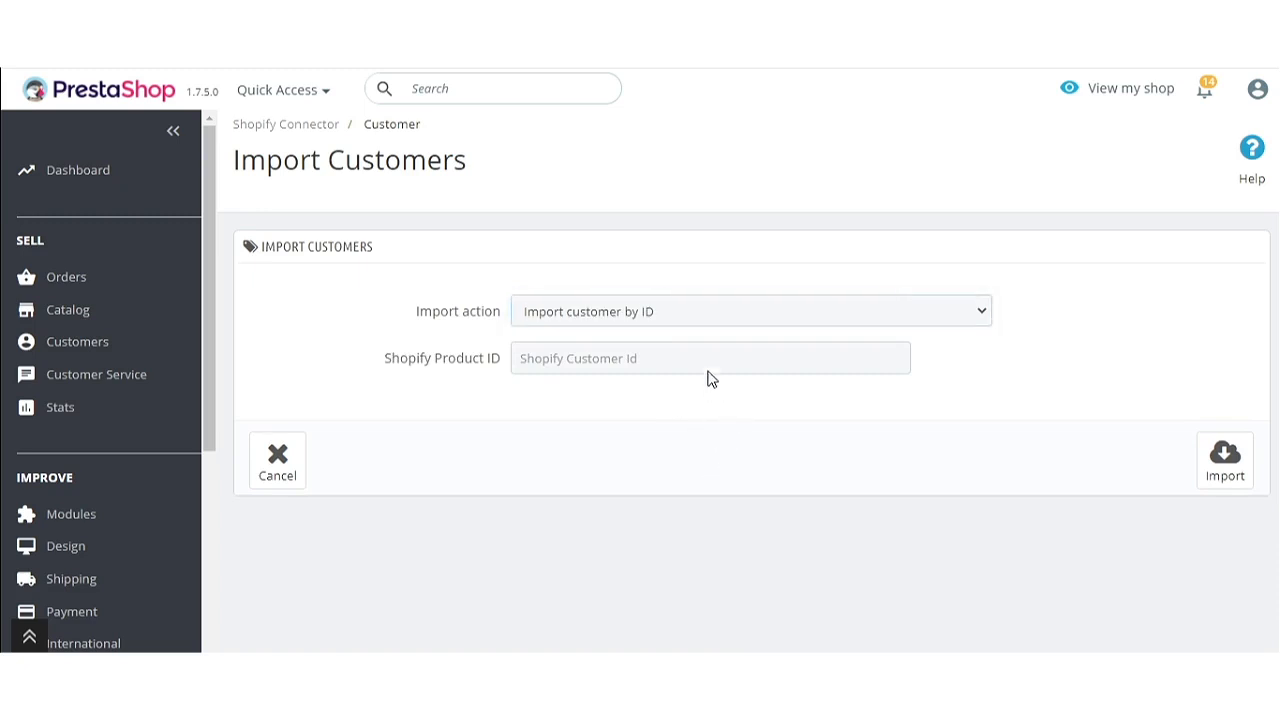
pyautogui.click(700, 318)
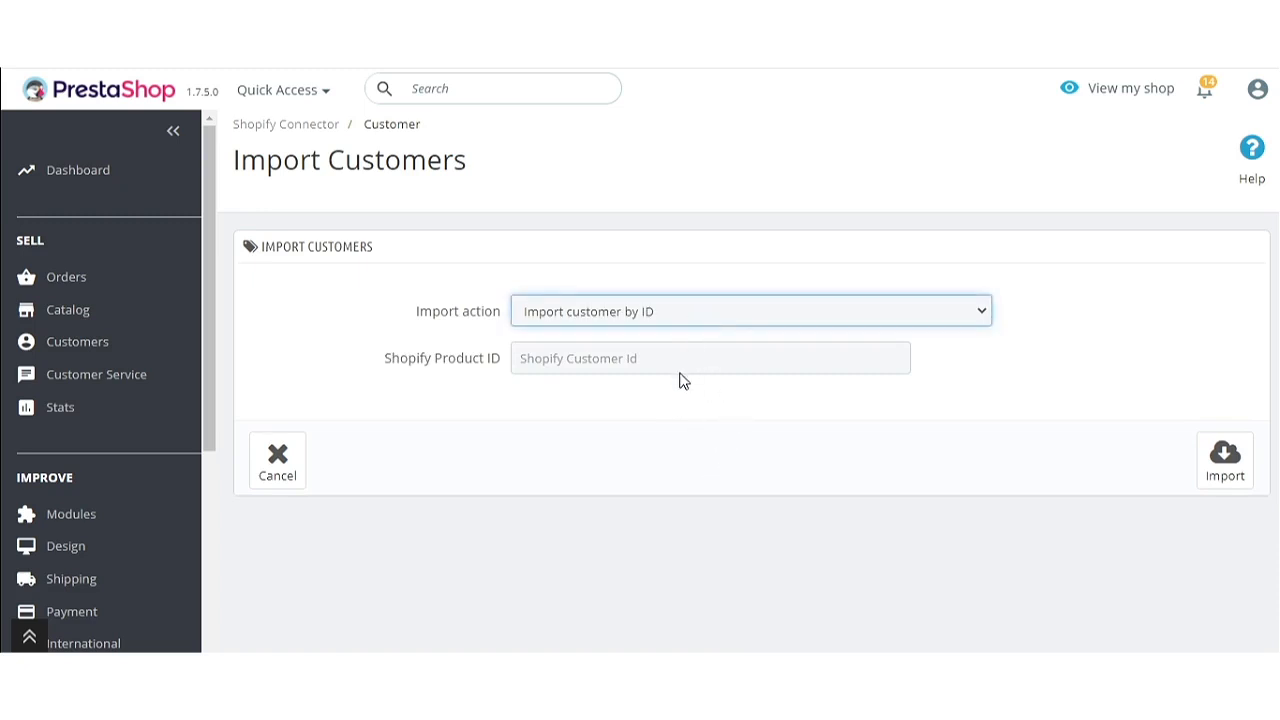
pyautogui.click(680, 377)
pyautogui.click(870, 372)
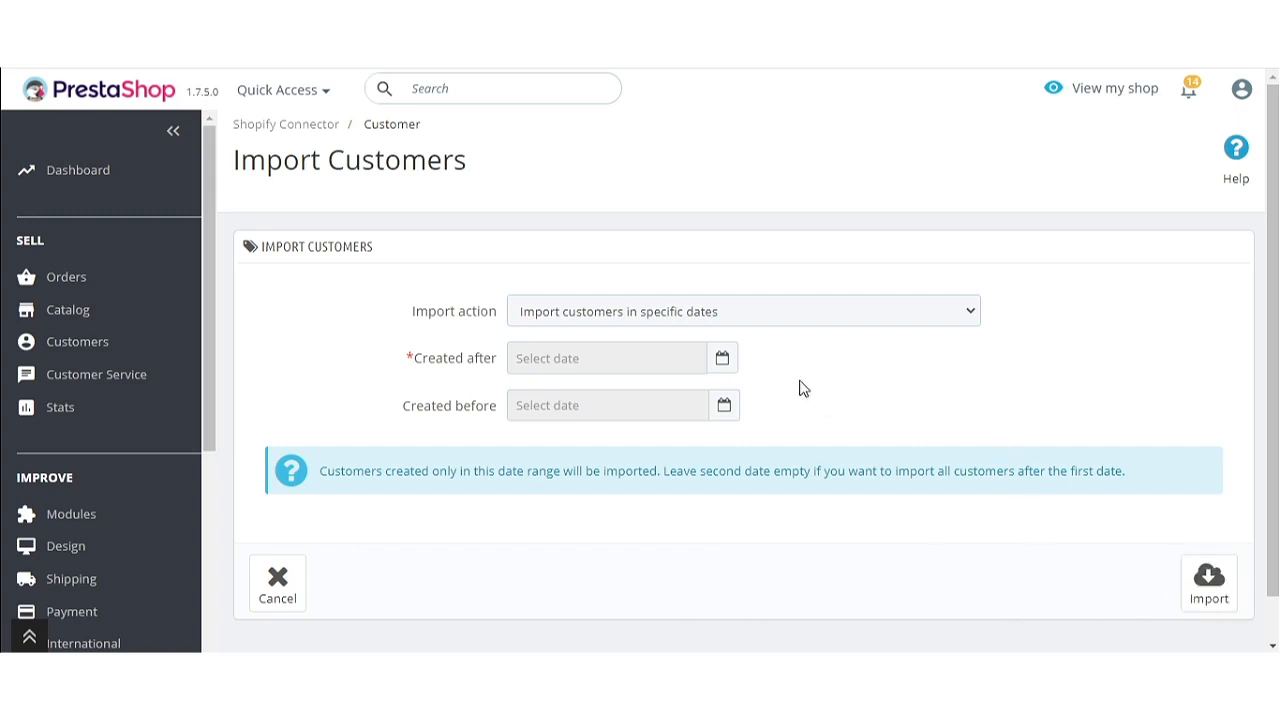
# - Set the customer import action to Import all customers and start the import from Shopify
pyautogui.click(772, 318)
pyautogui.click(608, 349)
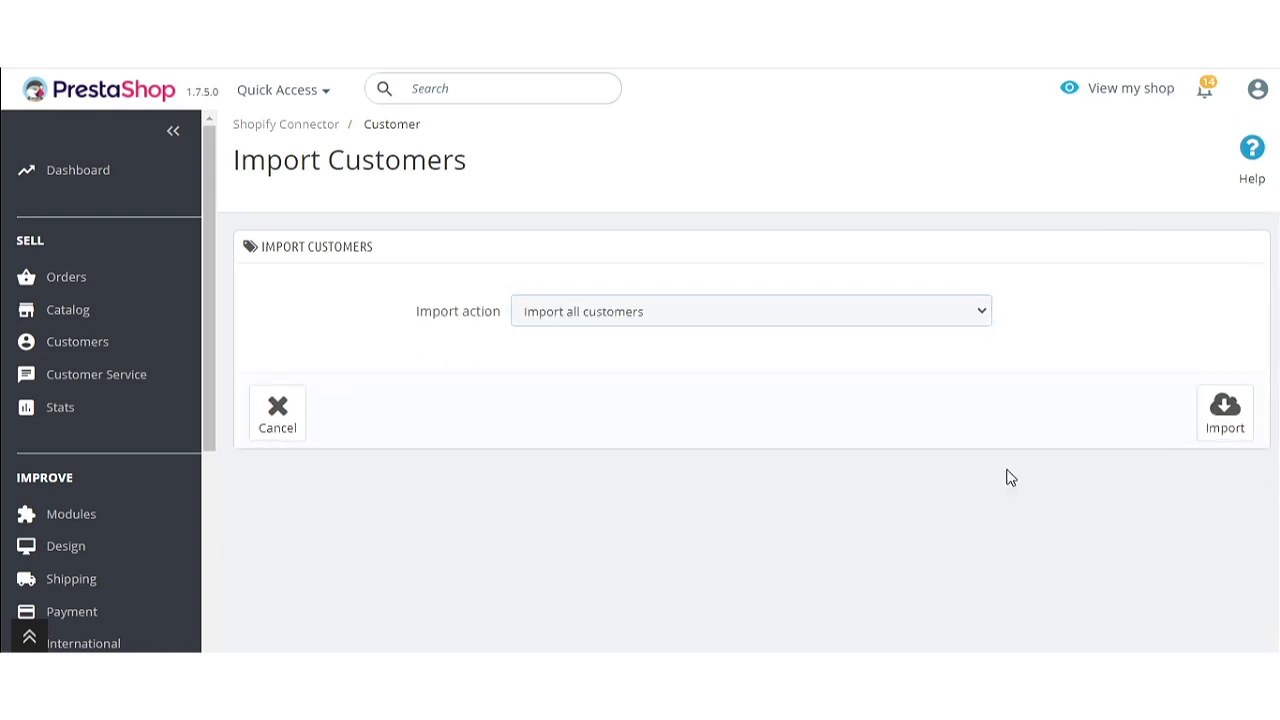
pyautogui.click(1236, 425)
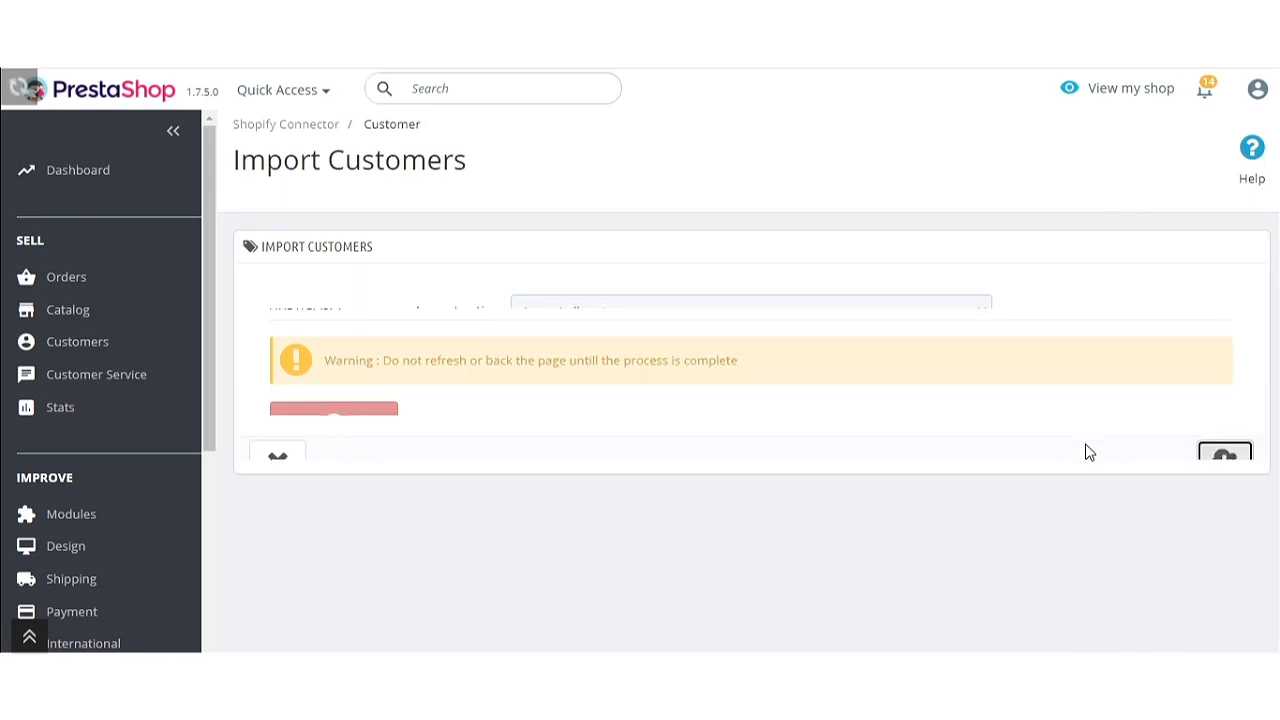